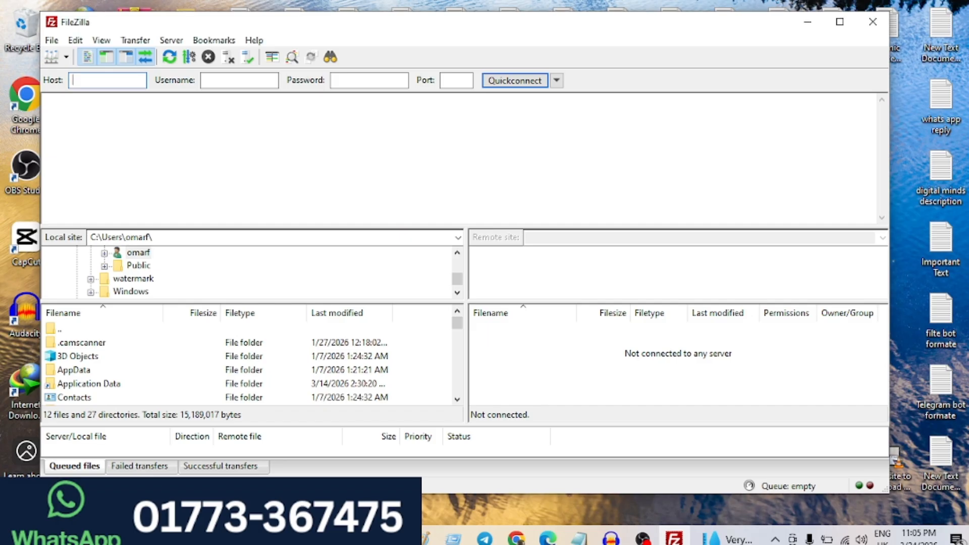
{"action": "key", "text": "alt+Tab"}
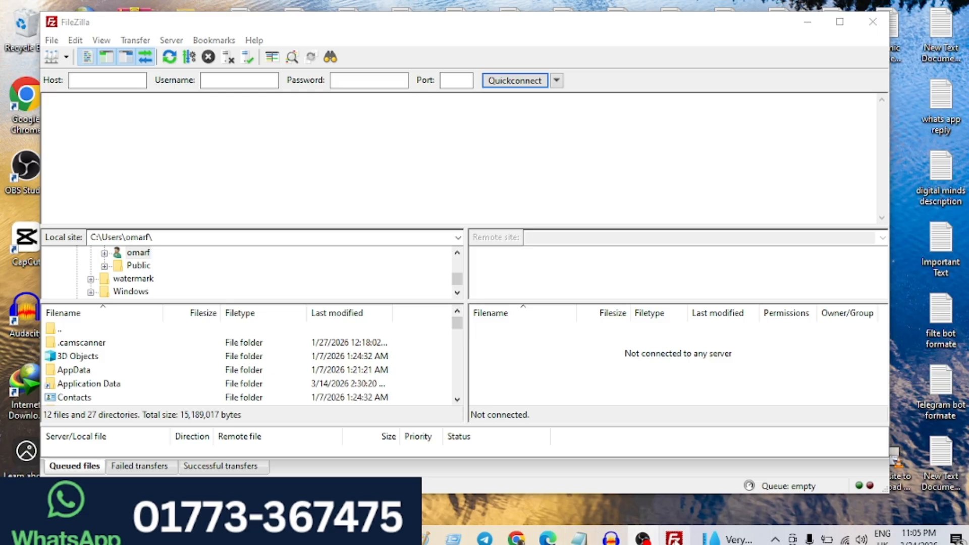
{"action": "mouse_move", "coordinate": [674, 539]}
{"action": "left_click_drag", "start_coordinate": [283, 27], "coordinate": [342, 65]}
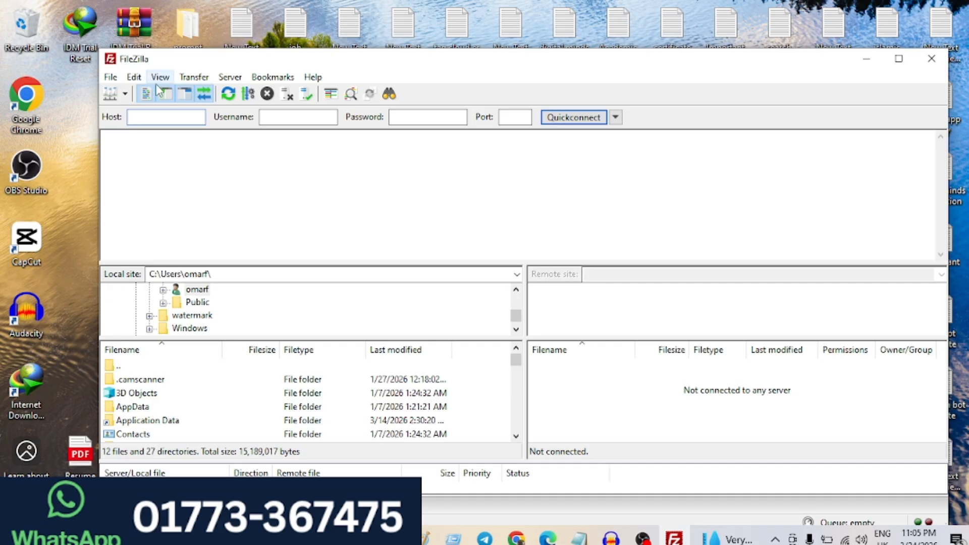
{"action": "left_click_drag", "start_coordinate": [514, 66], "coordinate": [488, 47]}
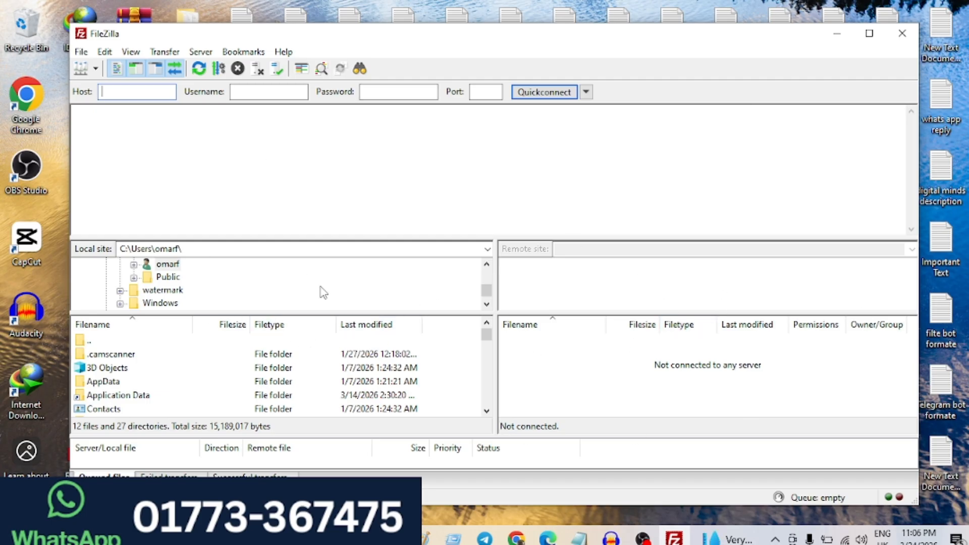
{"action": "left_click", "coordinate": [83, 57]}
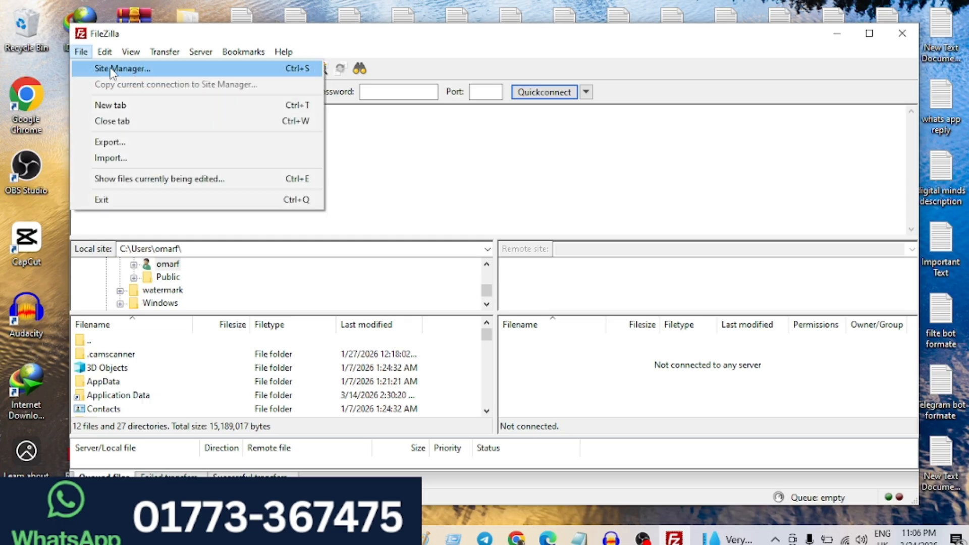
{"action": "left_click", "coordinate": [240, 116]}
{"action": "left_click", "coordinate": [143, 92]}
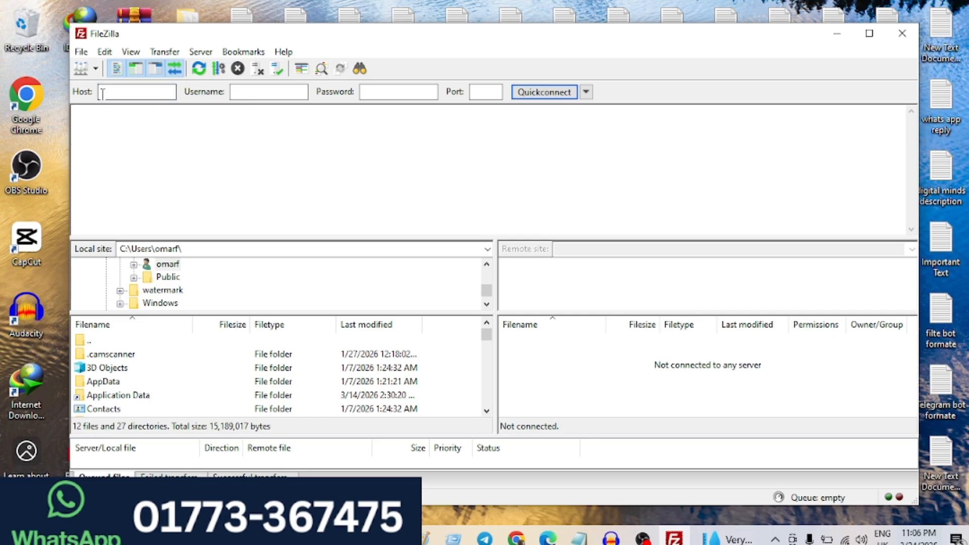
{"action": "key", "text": "Tab"}
{"action": "key", "text": "Tab"}
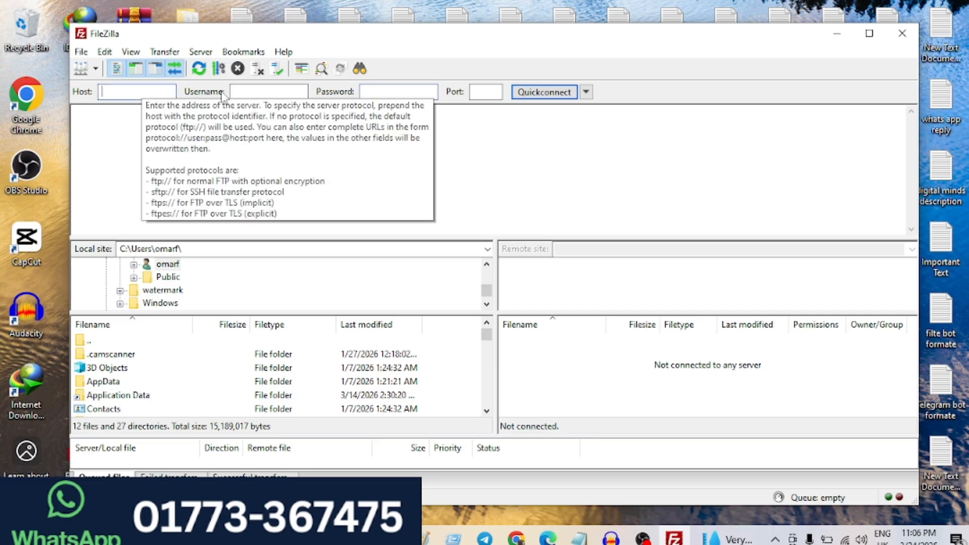
{"action": "left_click", "coordinate": [474, 96]}
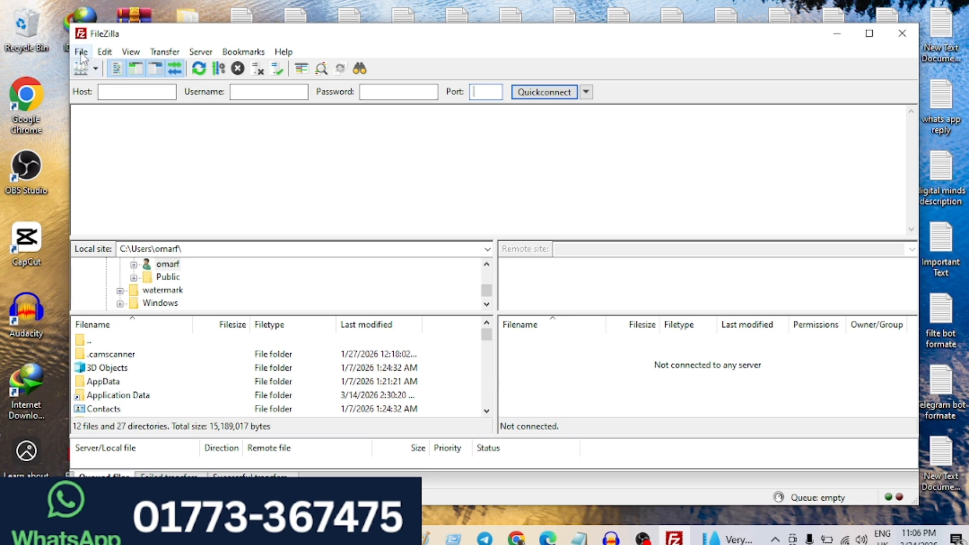
In the Site Manager, delete the "New site 4" entry and add a new site under My Sites
{"action": "left_click", "coordinate": [104, 52]}
{"action": "mouse_move", "coordinate": [81, 52]}
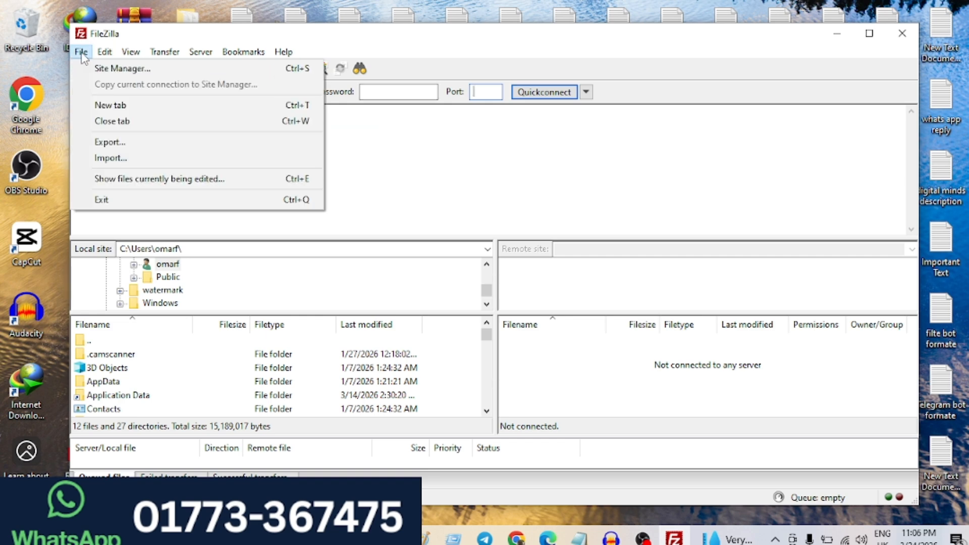
{"action": "left_click", "coordinate": [104, 71]}
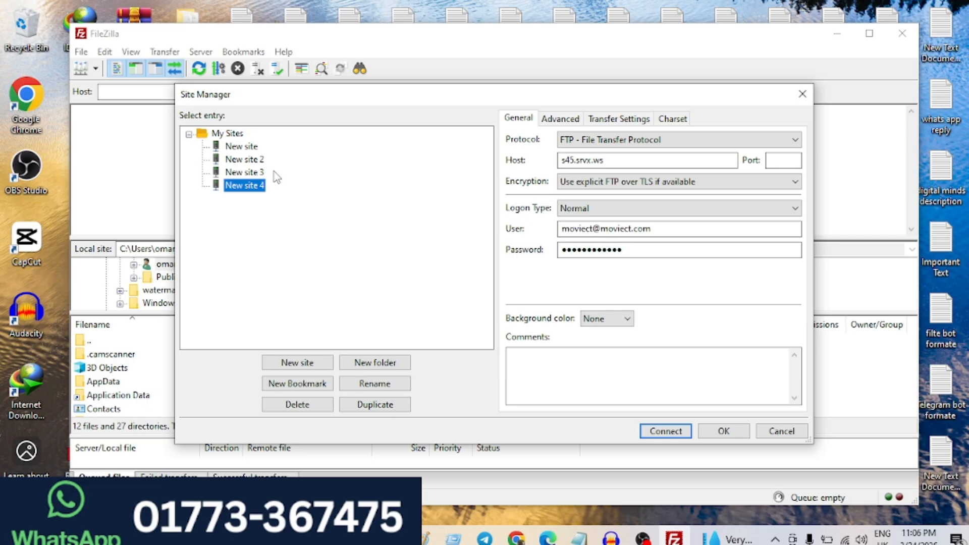
{"action": "left_click", "coordinate": [297, 404]}
{"action": "left_click", "coordinate": [497, 300]}
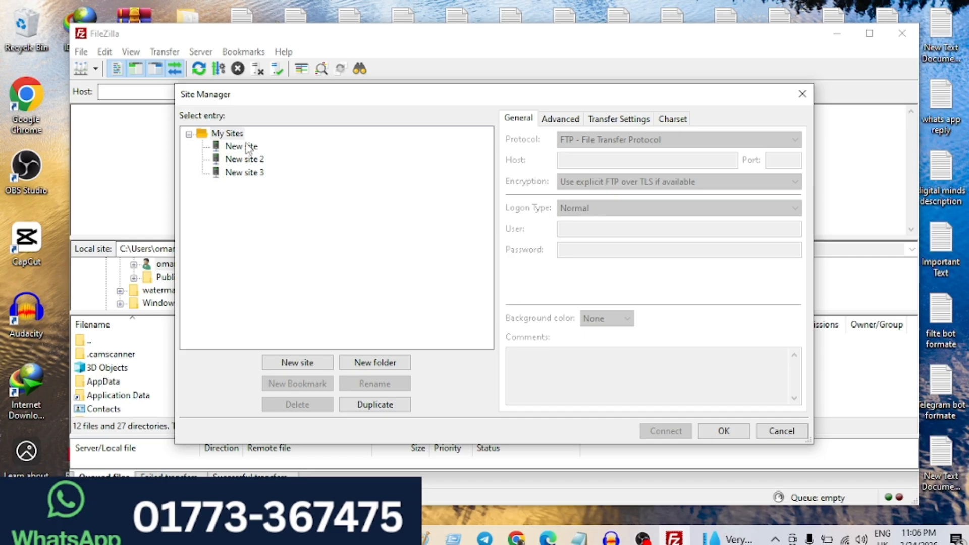
{"action": "left_click", "coordinate": [306, 365]}
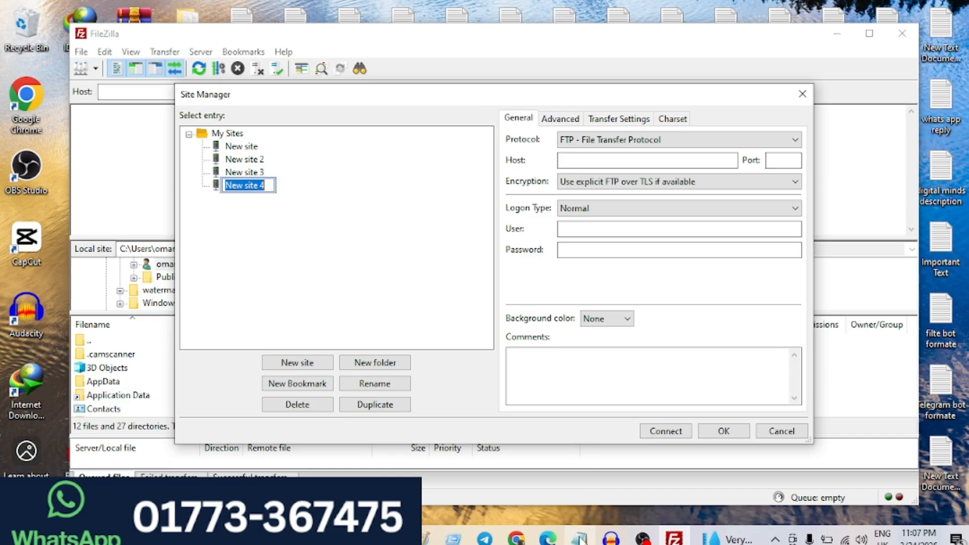
Switch to the "FTP Host name" note in Notepad and examine its domain hostnames and FTP account block
{"action": "mouse_move", "coordinate": [584, 541]}
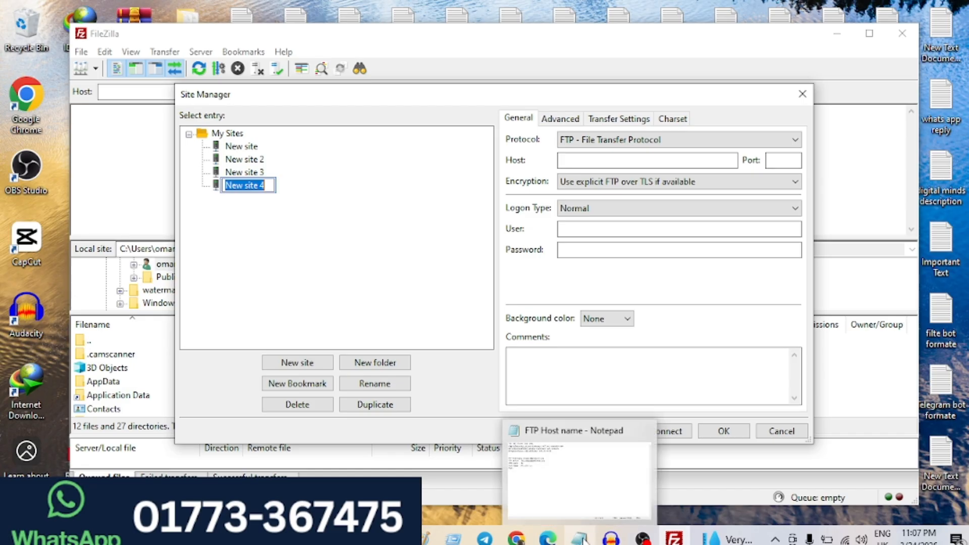
{"action": "left_click", "coordinate": [583, 541]}
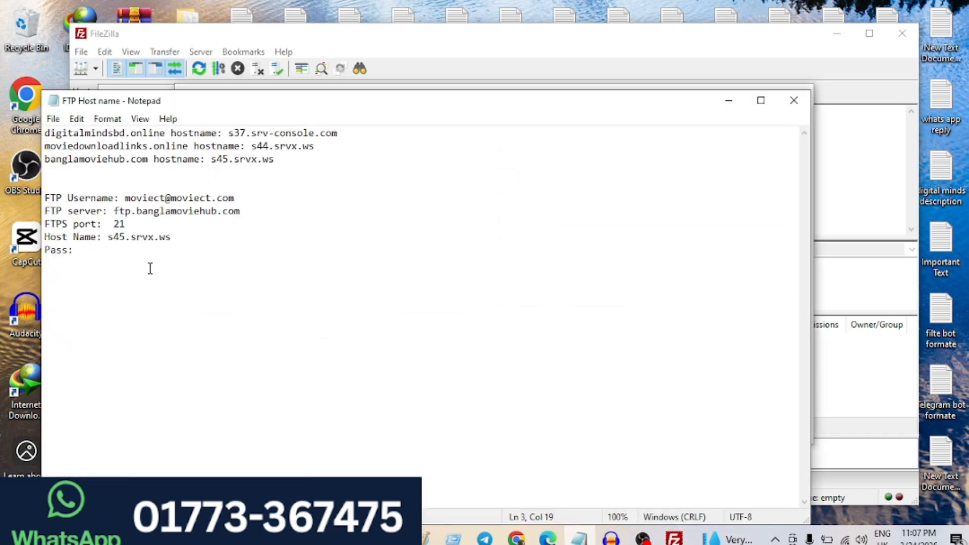
{"action": "left_click_drag", "start_coordinate": [131, 273], "coordinate": [41, 198]}
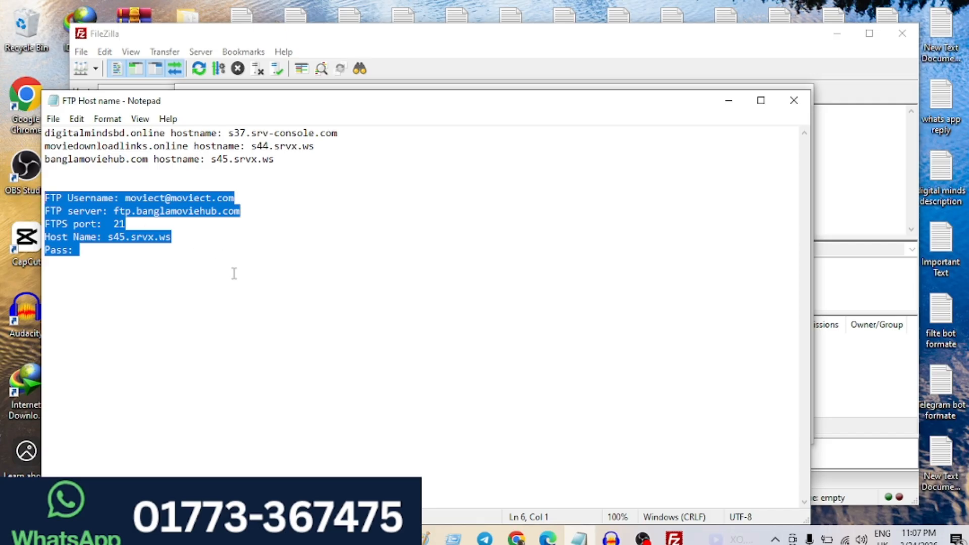
{"action": "left_click", "coordinate": [192, 252]}
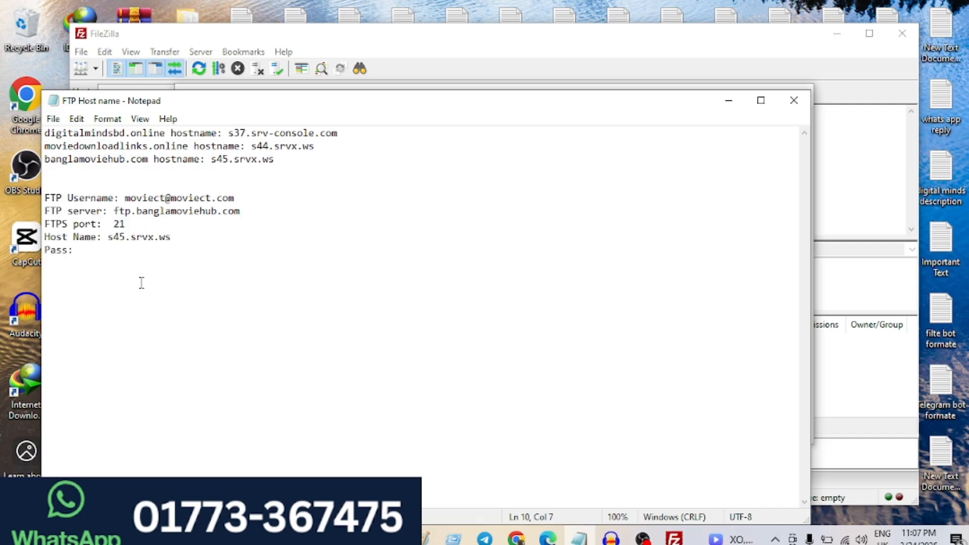
{"action": "scroll", "coordinate": [142, 282], "scroll_direction": "up", "scroll_amount": 5}
{"action": "left_click_drag", "start_coordinate": [166, 336], "coordinate": [27, 235]}
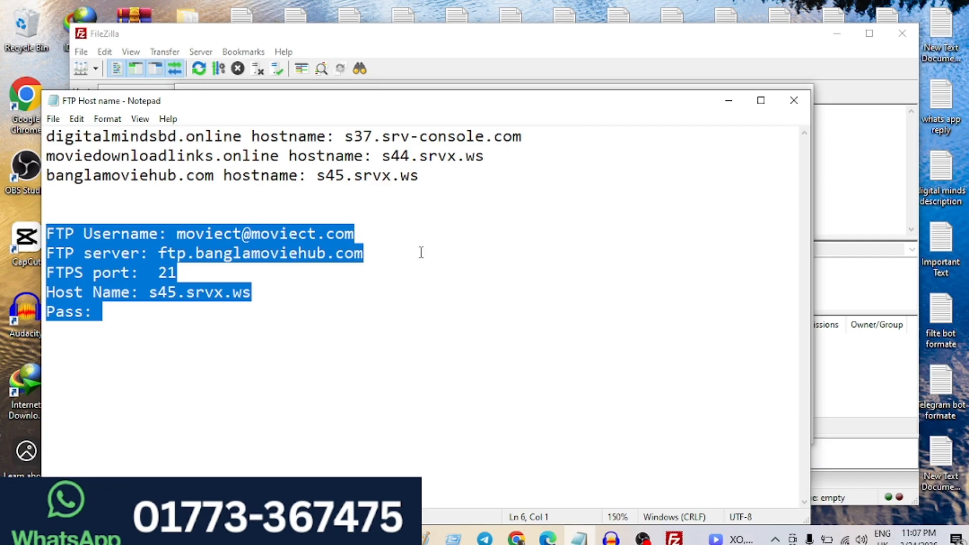
{"action": "left_click", "coordinate": [427, 254]}
{"action": "left_click_drag", "start_coordinate": [443, 177], "coordinate": [53, 137]}
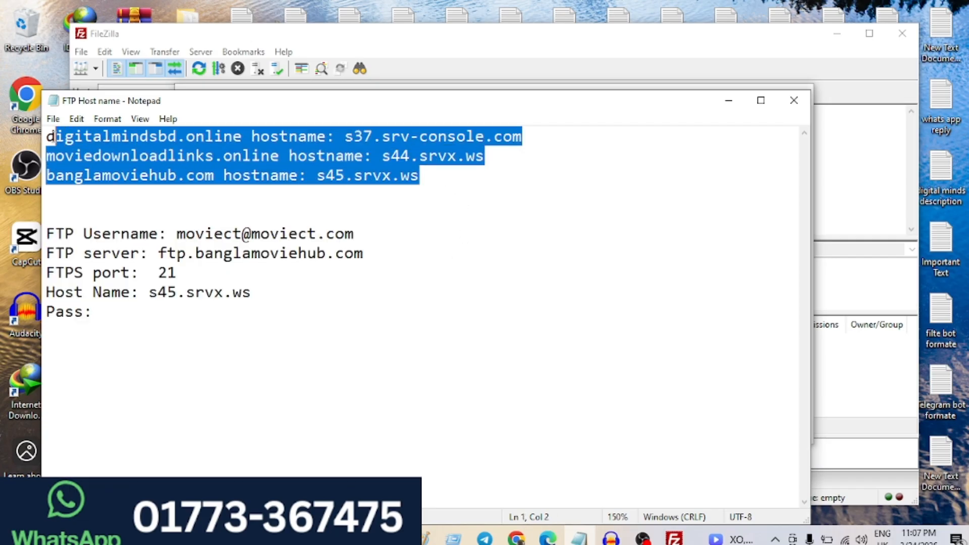
{"action": "left_click", "coordinate": [384, 222]}
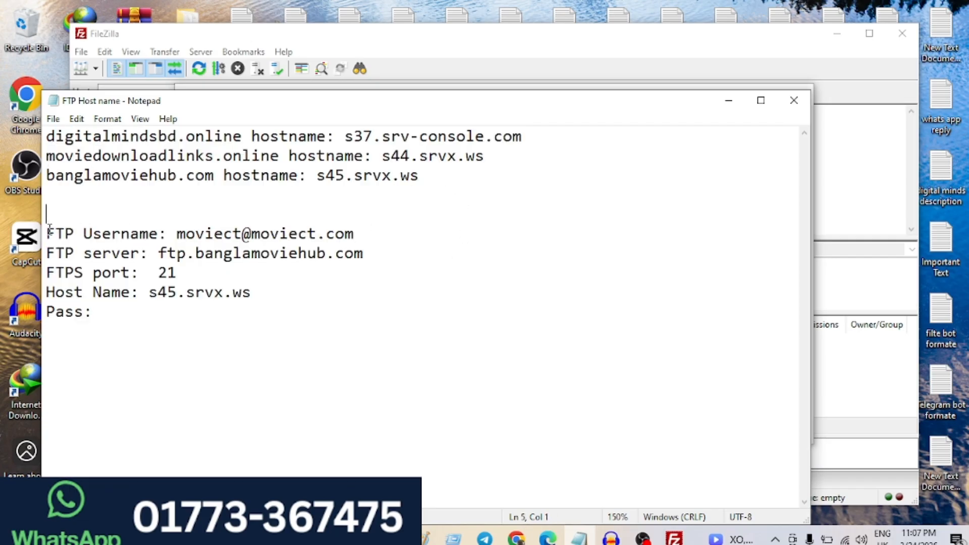
Examine the FTP username, server, port, host name and password lines in the note one by one
{"action": "left_click_drag", "start_coordinate": [50, 230], "coordinate": [123, 322]}
{"action": "left_click", "coordinate": [87, 233]}
{"action": "left_click_drag", "start_coordinate": [65, 233], "coordinate": [176, 233]}
{"action": "left_click_drag", "start_coordinate": [46, 253], "coordinate": [372, 248]}
{"action": "left_click", "coordinate": [382, 257]}
{"action": "left_click_drag", "start_coordinate": [187, 252], "coordinate": [44, 264]}
{"action": "left_click", "coordinate": [348, 289]}
{"action": "left_click", "coordinate": [82, 235]}
{"action": "left_click_drag", "start_coordinate": [83, 235], "coordinate": [358, 233]}
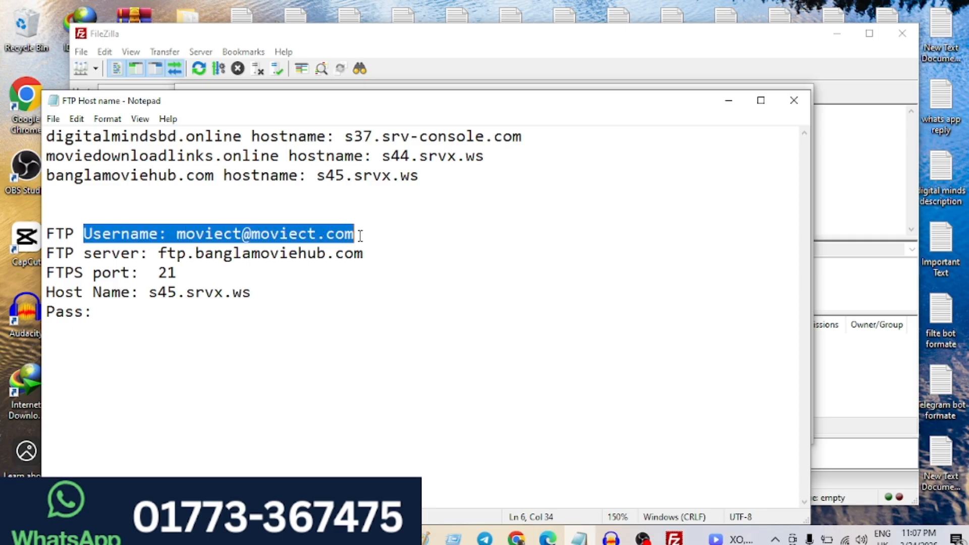
{"action": "left_click", "coordinate": [361, 233]}
{"action": "double_click", "coordinate": [176, 273]}
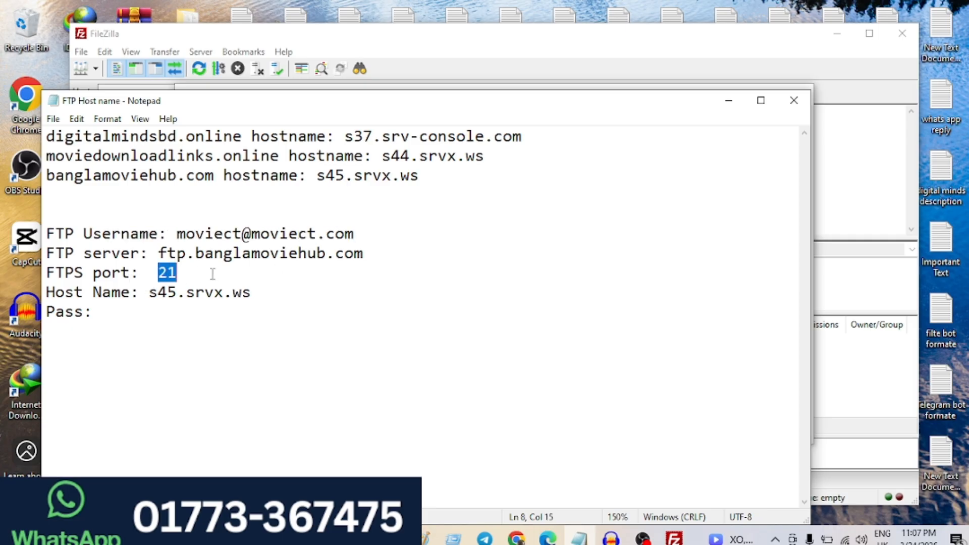
{"action": "left_click_drag", "start_coordinate": [149, 292], "coordinate": [285, 292]}
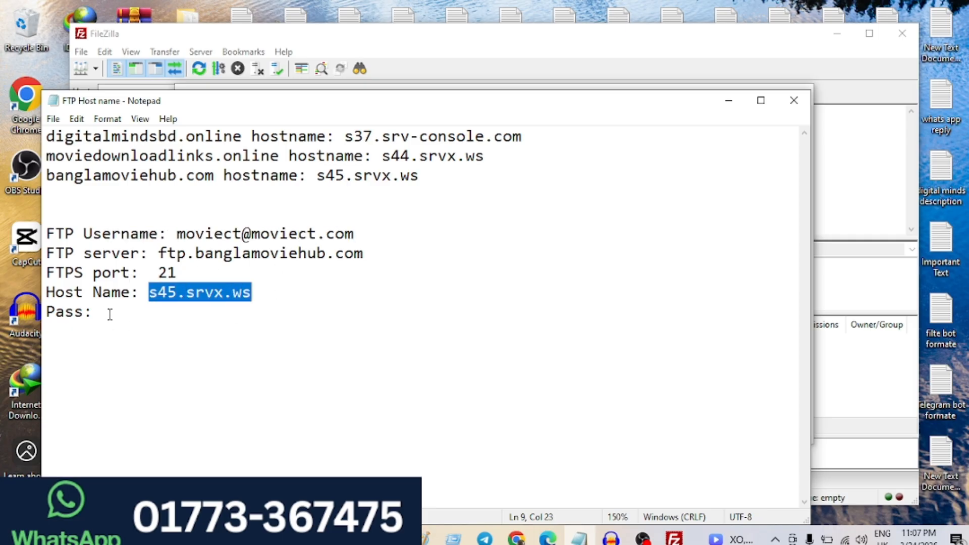
{"action": "left_click", "coordinate": [103, 312]}
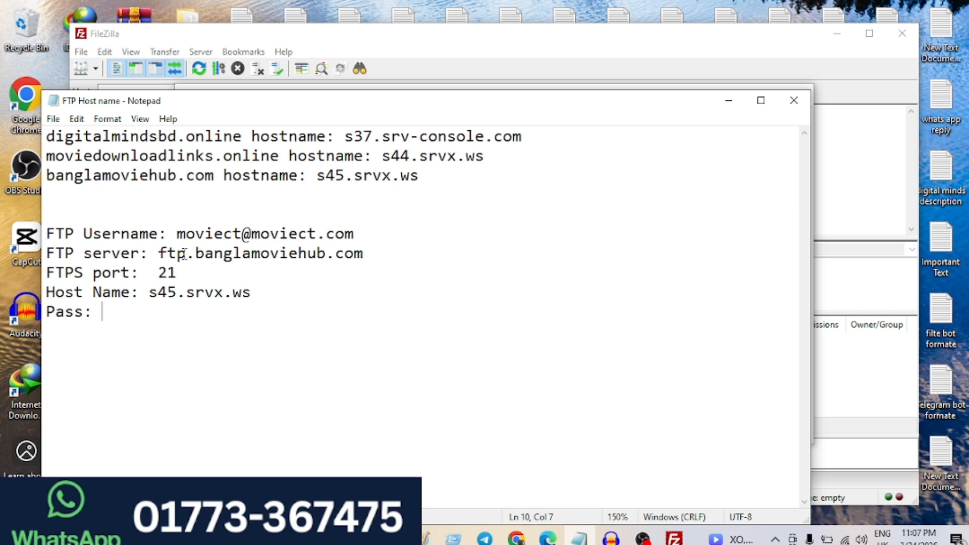
Copy the FTP username from the note into the new site's User field in FileZilla's Site Manager
{"action": "left_click_drag", "start_coordinate": [177, 233], "coordinate": [349, 249]}
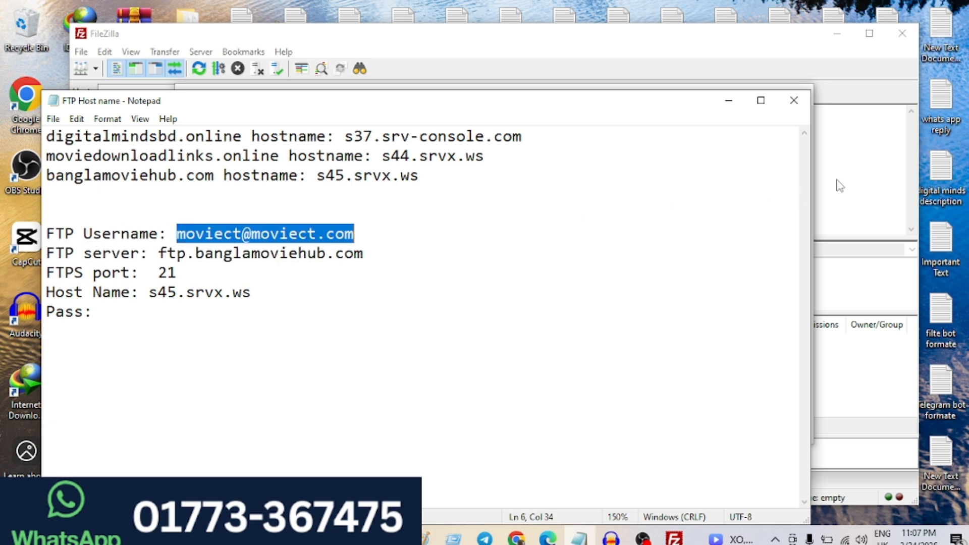
{"action": "left_click", "coordinate": [839, 185]}
{"action": "left_click", "coordinate": [574, 230]}
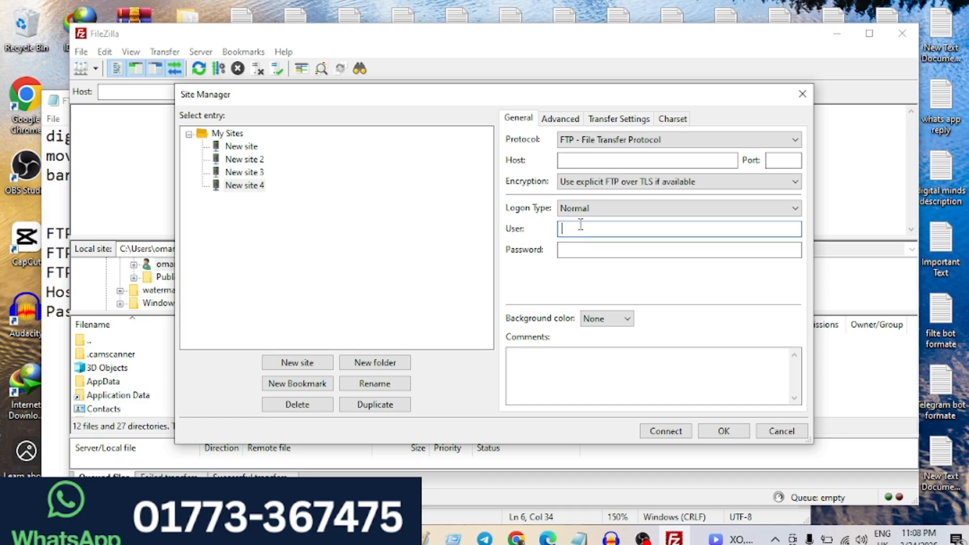
{"action": "key", "text": "ctrl+v"}
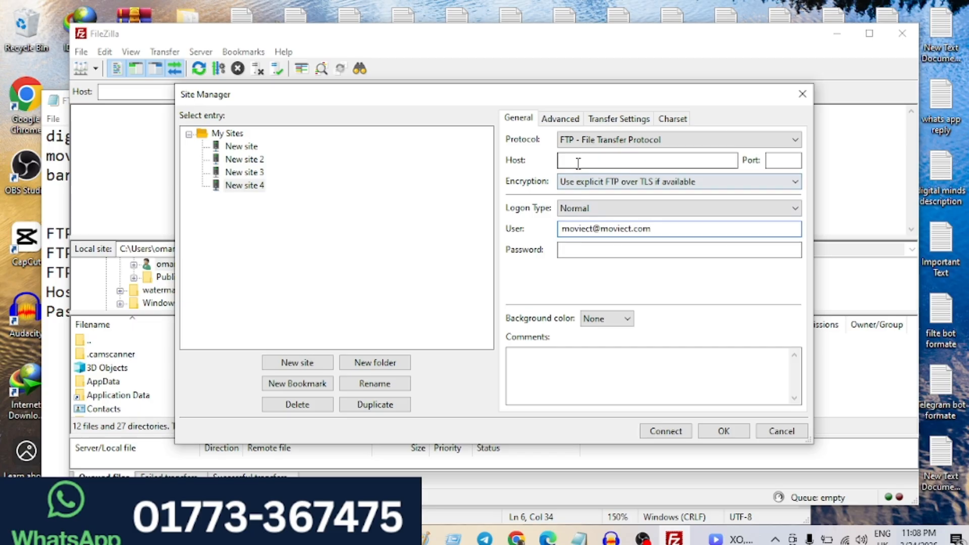
Copy the host name s45.srvx.ws from the Notepad note into the new site's Host field in FileZilla
{"action": "left_click", "coordinate": [579, 538]}
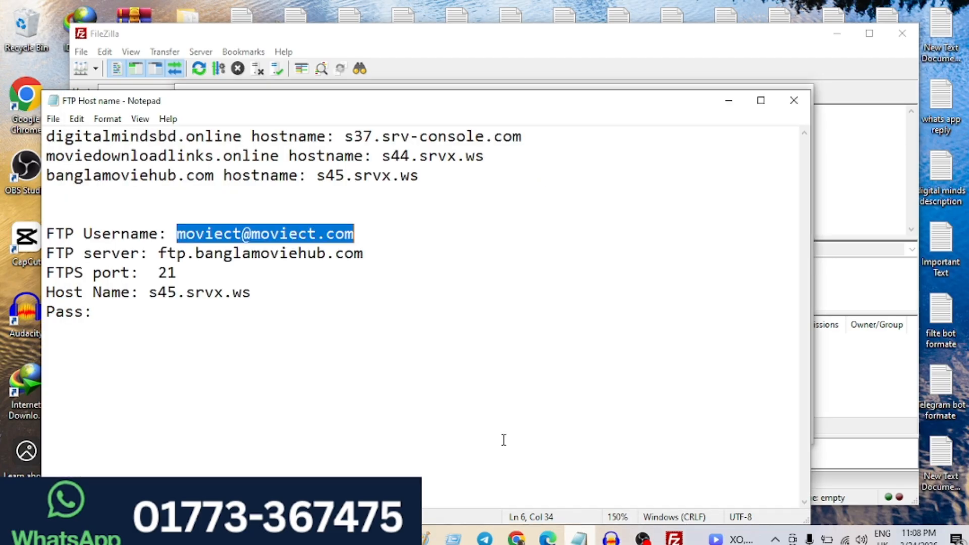
{"action": "left_click_drag", "start_coordinate": [151, 298], "coordinate": [253, 295]}
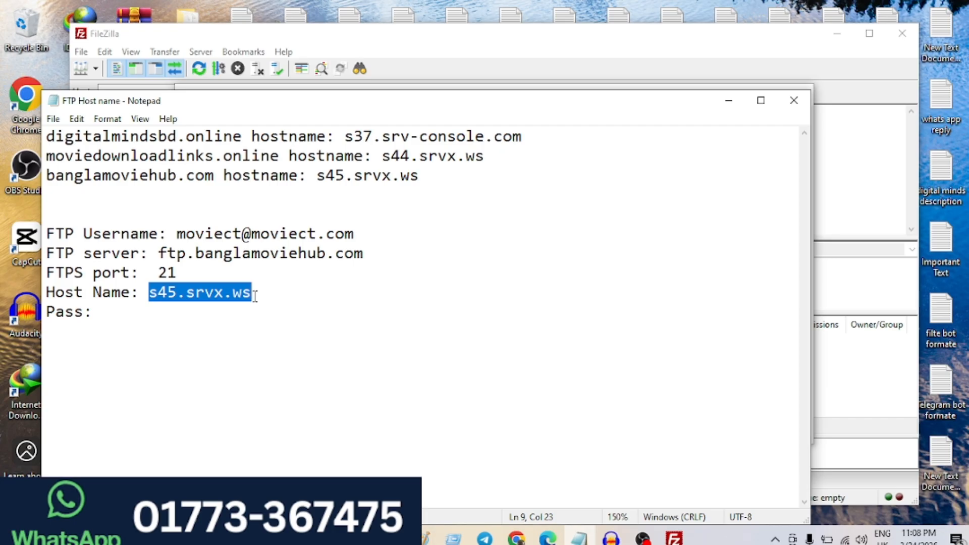
{"action": "key", "text": "ctrl+c"}
{"action": "key", "text": "alt+Tab"}
{"action": "left_click", "coordinate": [593, 160]}
{"action": "key", "text": "ctrl+v"}
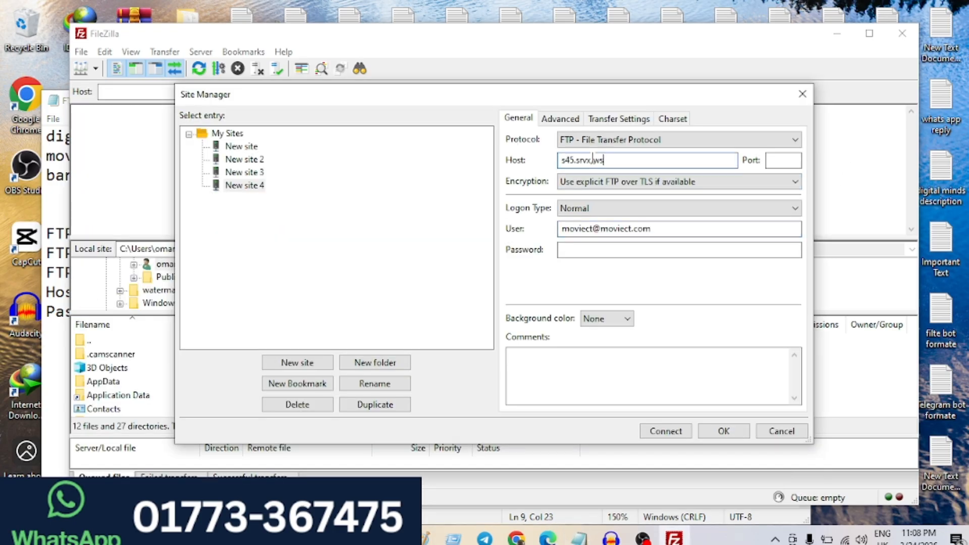
Set the port to 21, enter the FTP account password, and connect to the new site
{"action": "left_click", "coordinate": [785, 159]}
{"action": "left_click", "coordinate": [612, 250]}
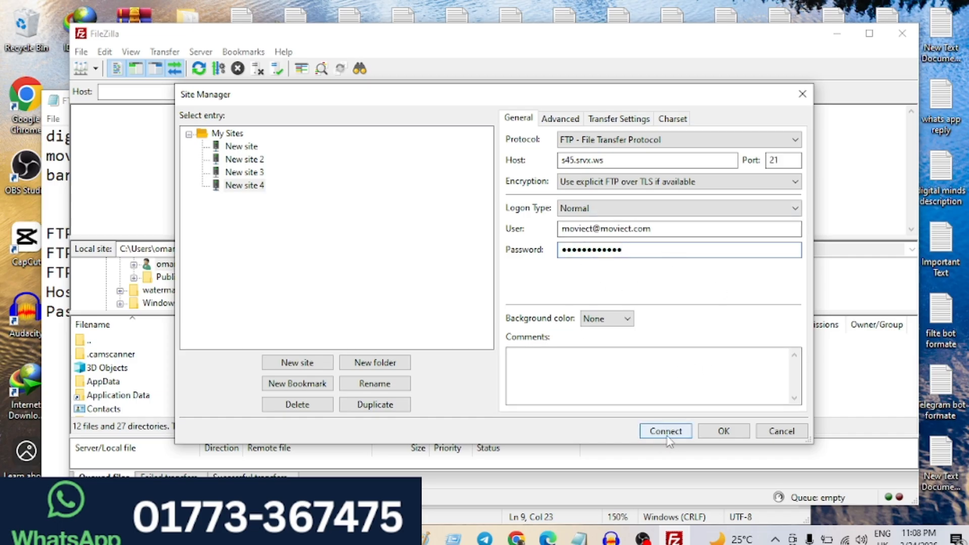
{"action": "left_click", "coordinate": [665, 432]}
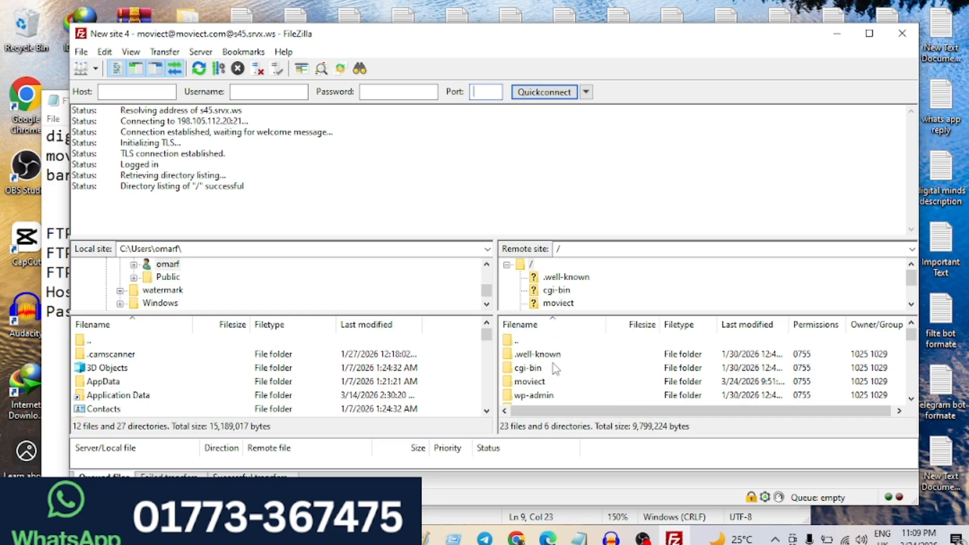
Examine the folders and files in the remote site's root directory
{"action": "scroll", "coordinate": [555, 368], "scroll_direction": "down", "scroll_amount": 1}
{"action": "scroll", "coordinate": [555, 369], "scroll_direction": "up", "scroll_amount": 1}
{"action": "scroll", "coordinate": [540, 388], "scroll_direction": "down", "scroll_amount": 1}
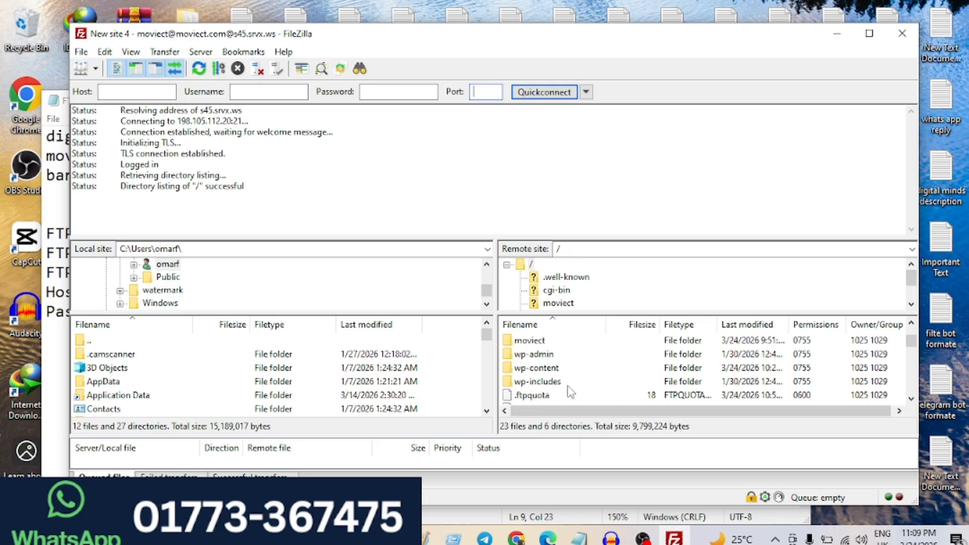
{"action": "scroll", "coordinate": [575, 383], "scroll_direction": "down", "scroll_amount": 4}
{"action": "scroll", "coordinate": [587, 376], "scroll_direction": "up", "scroll_amount": 2}
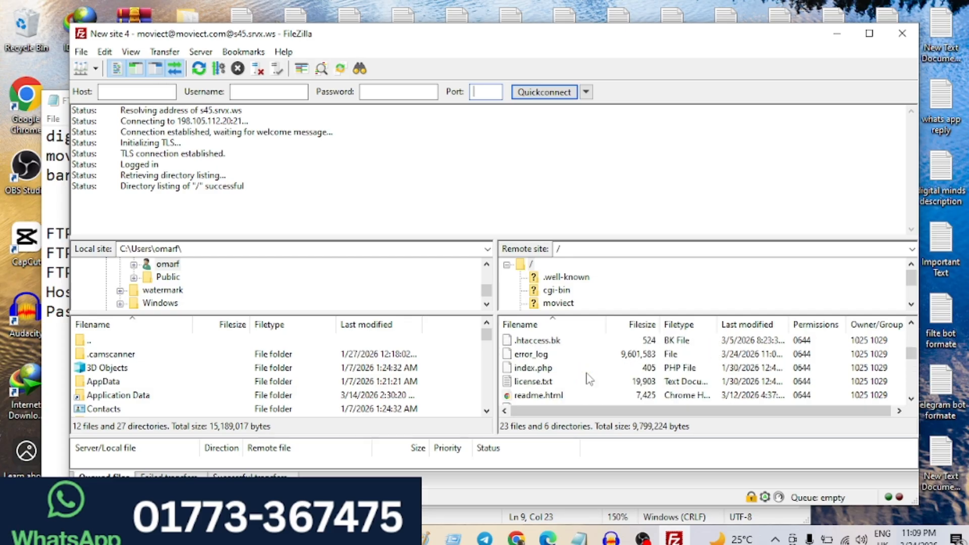
{"action": "scroll", "coordinate": [587, 376], "scroll_direction": "down", "scroll_amount": 2}
{"action": "scroll", "coordinate": [588, 377], "scroll_direction": "up", "scroll_amount": 2}
{"action": "scroll", "coordinate": [589, 380], "scroll_direction": "up", "scroll_amount": 3}
{"action": "scroll", "coordinate": [585, 381], "scroll_direction": "down", "scroll_amount": 2}
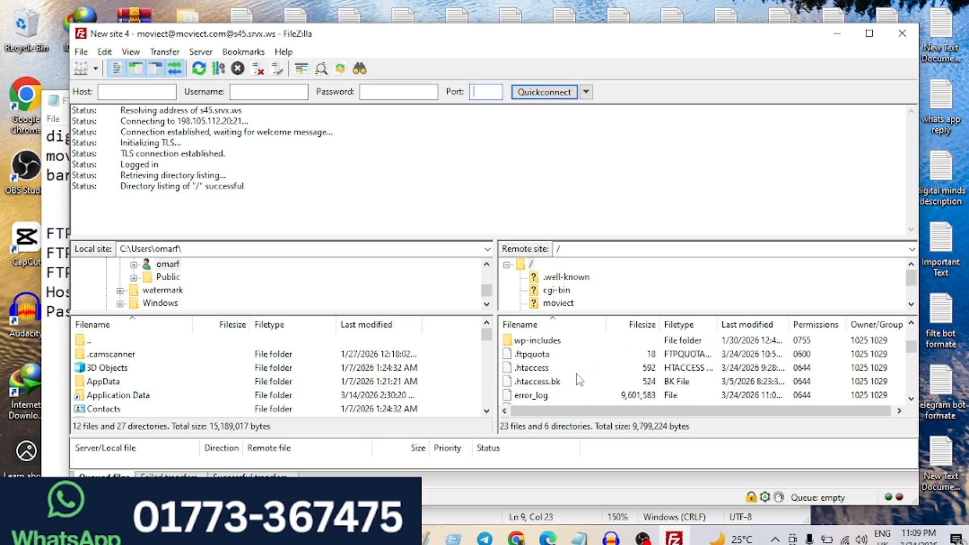
{"action": "scroll", "coordinate": [583, 379], "scroll_direction": "up", "scroll_amount": 1}
{"action": "scroll", "coordinate": [584, 379], "scroll_direction": "up", "scroll_amount": 1}
{"action": "scroll", "coordinate": [575, 383], "scroll_direction": "down", "scroll_amount": 1}
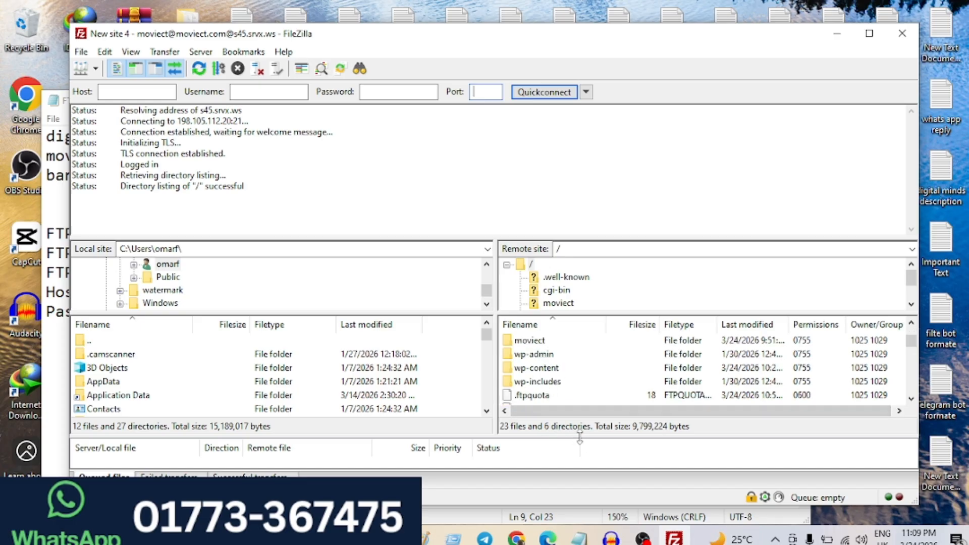
Move the FileZilla window higher on the desktop and shrink the message log to enlarge the file lists
{"action": "left_click_drag", "start_coordinate": [485, 40], "coordinate": [480, 24]}
{"action": "left_click_drag", "start_coordinate": [562, 221], "coordinate": [544, 121]}
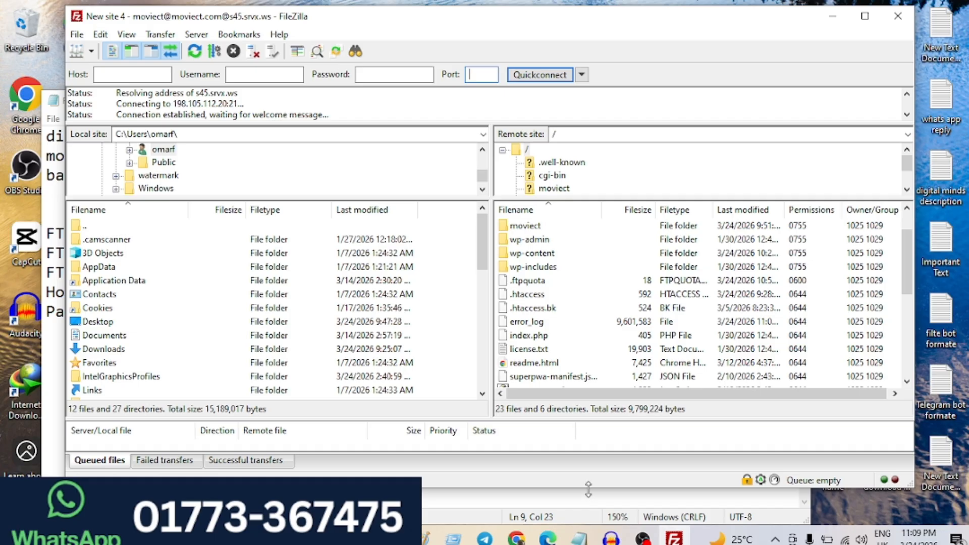
Maximize the FileZilla window and narrow the local site pane to give the remote file list more room
{"action": "left_click_drag", "start_coordinate": [588, 489], "coordinate": [588, 524]}
{"action": "left_click", "coordinate": [862, 19]}
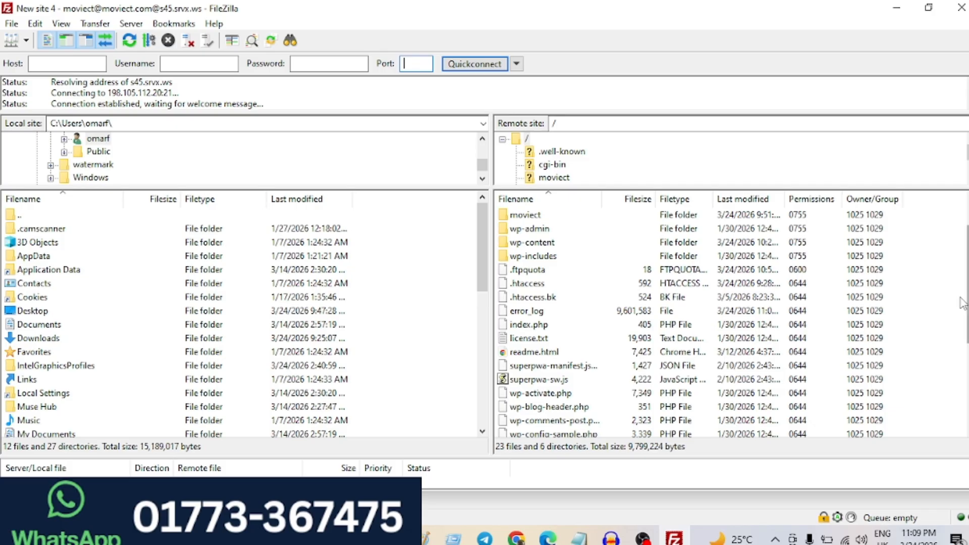
{"action": "scroll", "coordinate": [732, 323], "scroll_direction": "up", "scroll_amount": 1}
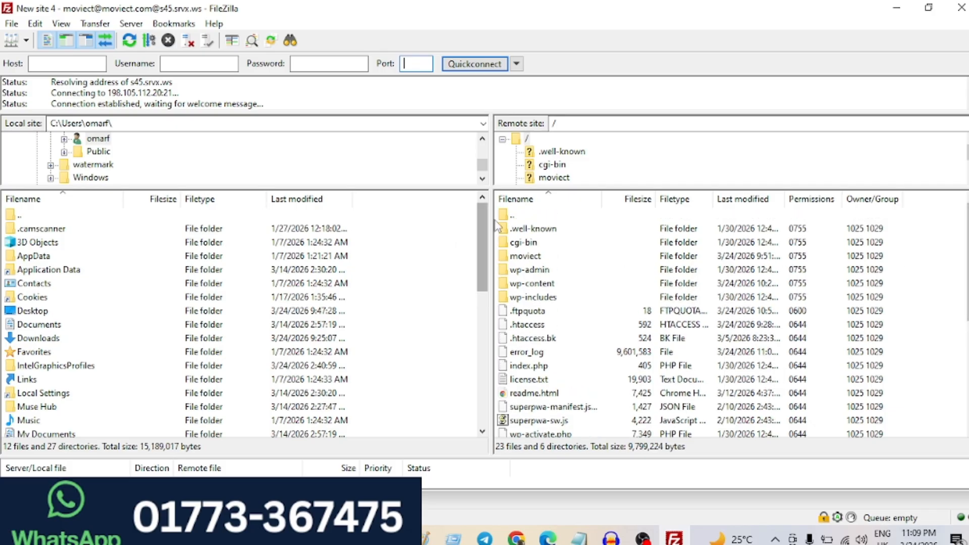
{"action": "left_click_drag", "start_coordinate": [492, 220], "coordinate": [331, 220]}
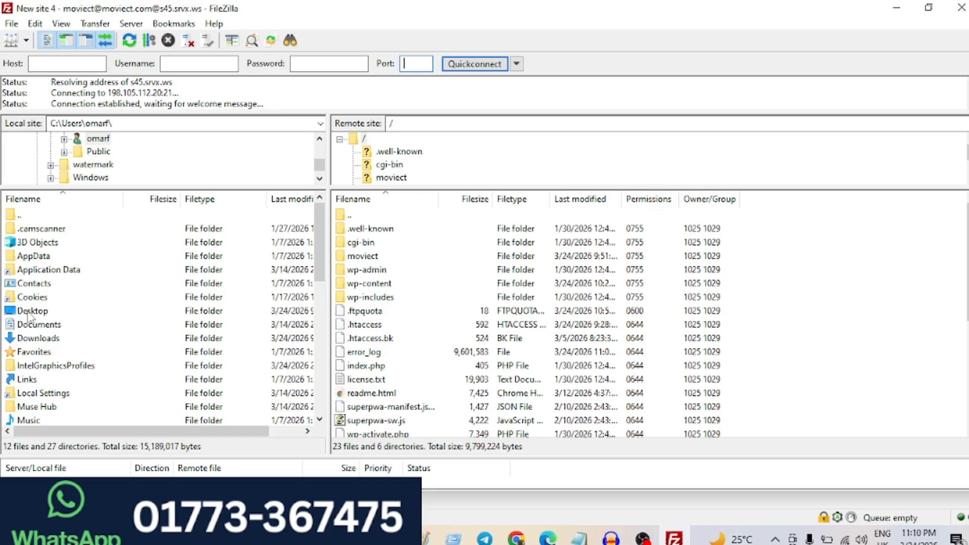
{"action": "mouse_move", "coordinate": [29, 316]}
{"action": "left_mouse_down"}
{"action": "mouse_move", "coordinate": [386, 305]}
{"action": "mouse_move", "coordinate": [27, 328]}
{"action": "mouse_move", "coordinate": [26, 312]}
{"action": "left_mouse_up"}
{"action": "left_click", "coordinate": [873, 300]}
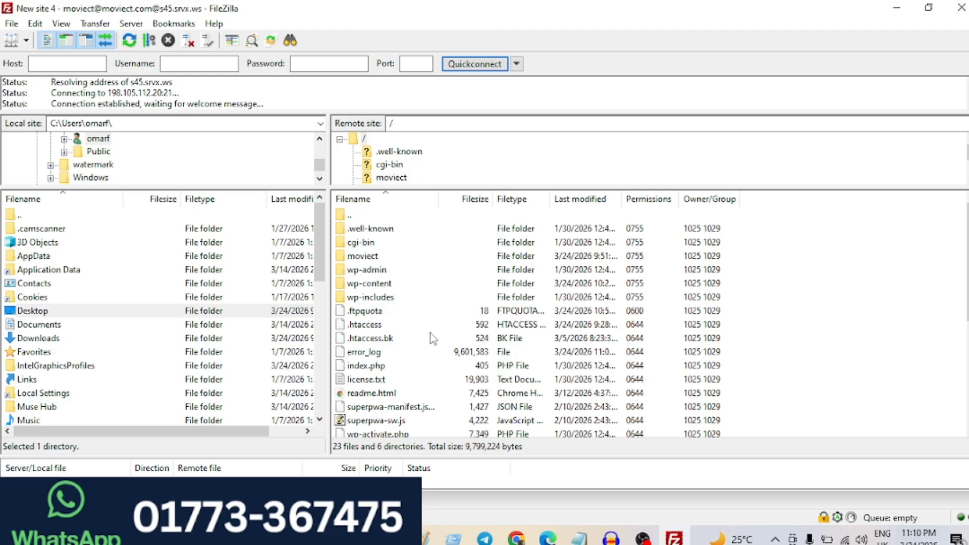
Open the /wp-content/themes/dooplay folder on the remote site
{"action": "scroll", "coordinate": [429, 339], "scroll_direction": "down", "scroll_amount": 5}
{"action": "scroll", "coordinate": [429, 339], "scroll_direction": "up", "scroll_amount": 5}
{"action": "double_click", "coordinate": [385, 285]}
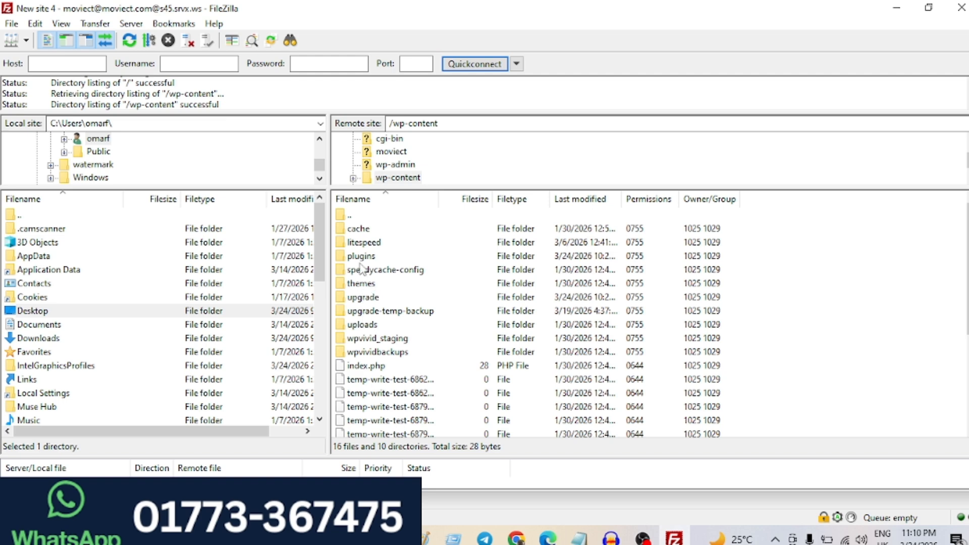
{"action": "left_click", "coordinate": [372, 285]}
{"action": "double_click", "coordinate": [372, 285]}
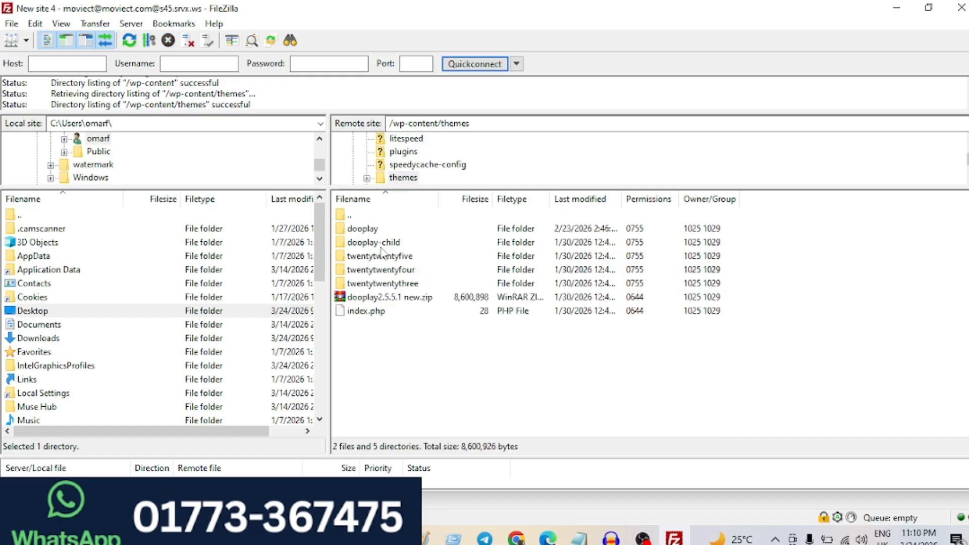
{"action": "double_click", "coordinate": [372, 232]}
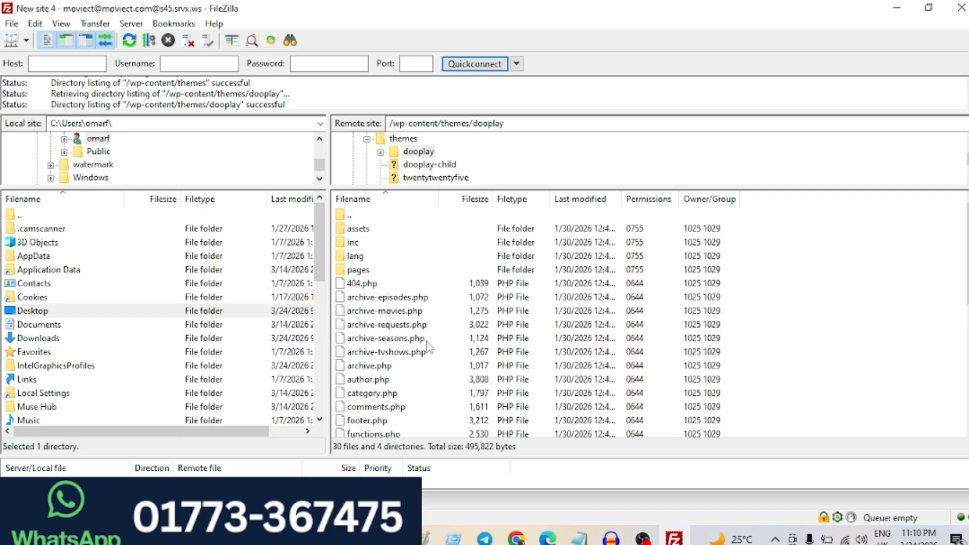
Open the remote header.php file of the dooplay theme for viewing and editing
{"action": "scroll", "coordinate": [393, 322], "scroll_direction": "down", "scroll_amount": 2}
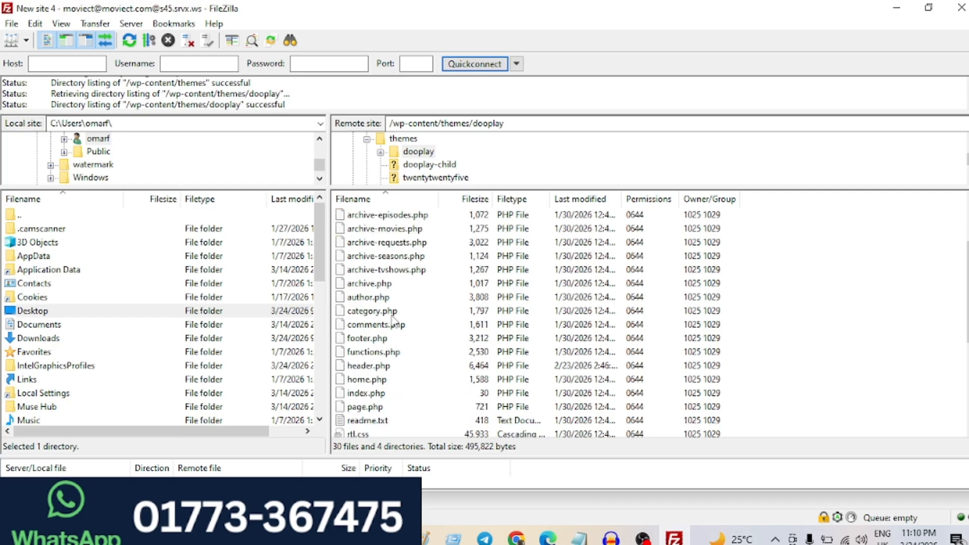
{"action": "left_click", "coordinate": [367, 341]}
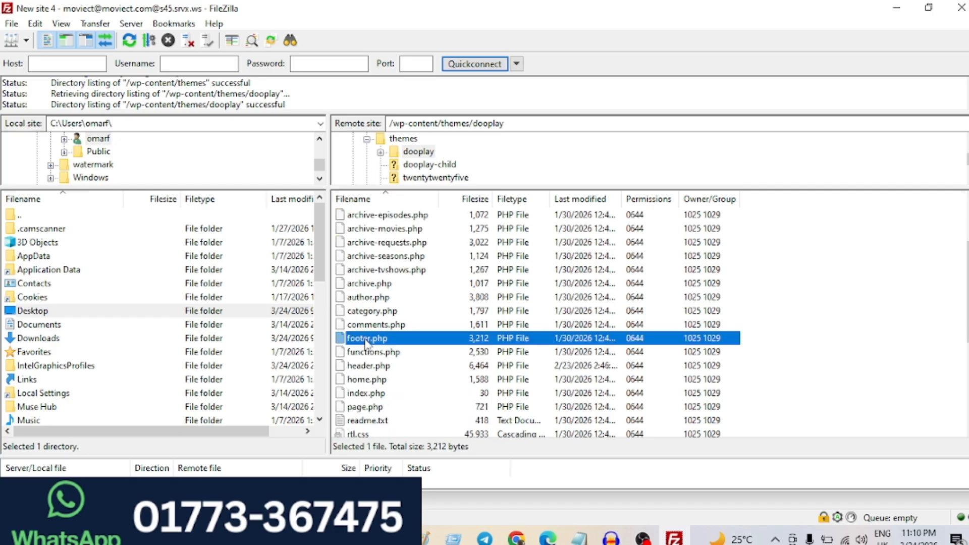
{"action": "left_click", "coordinate": [373, 367]}
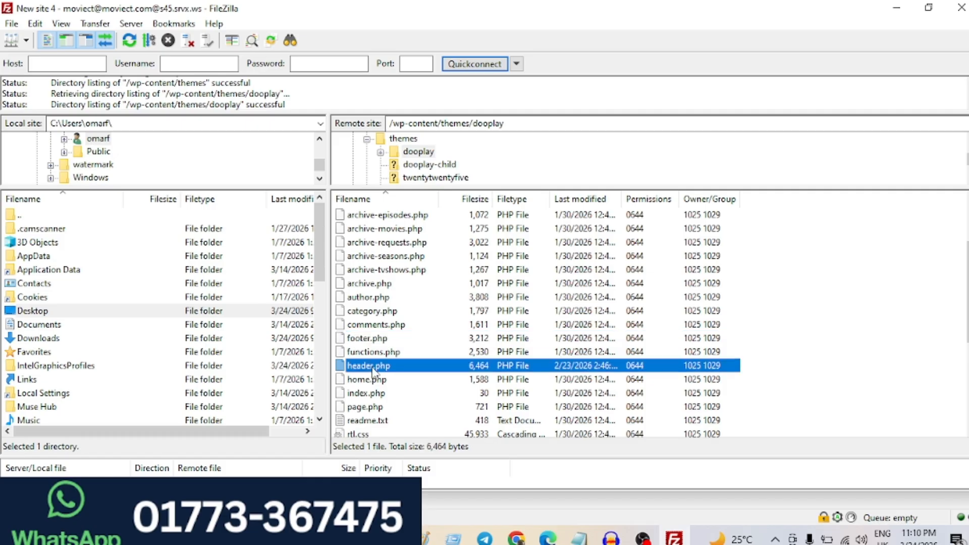
{"action": "right_click", "coordinate": [376, 370]}
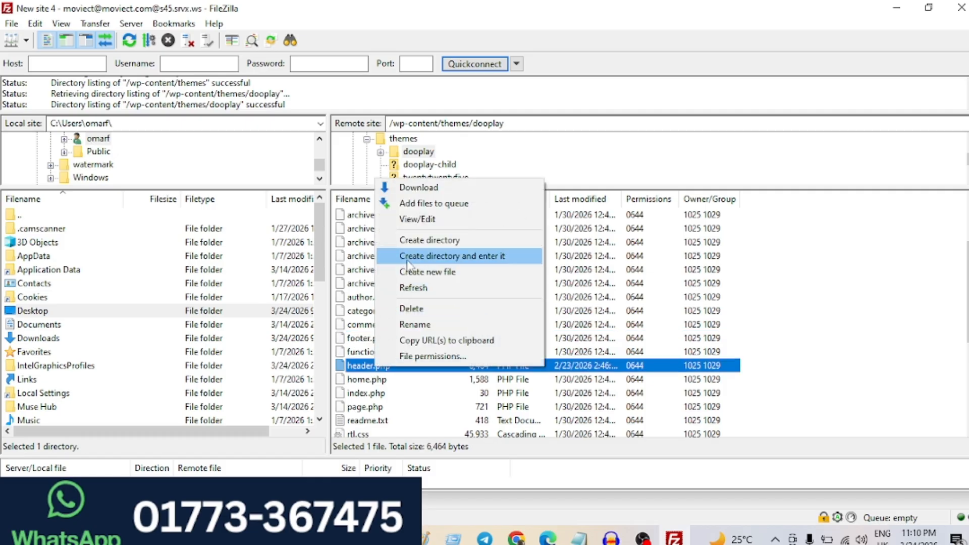
{"action": "left_click", "coordinate": [433, 221]}
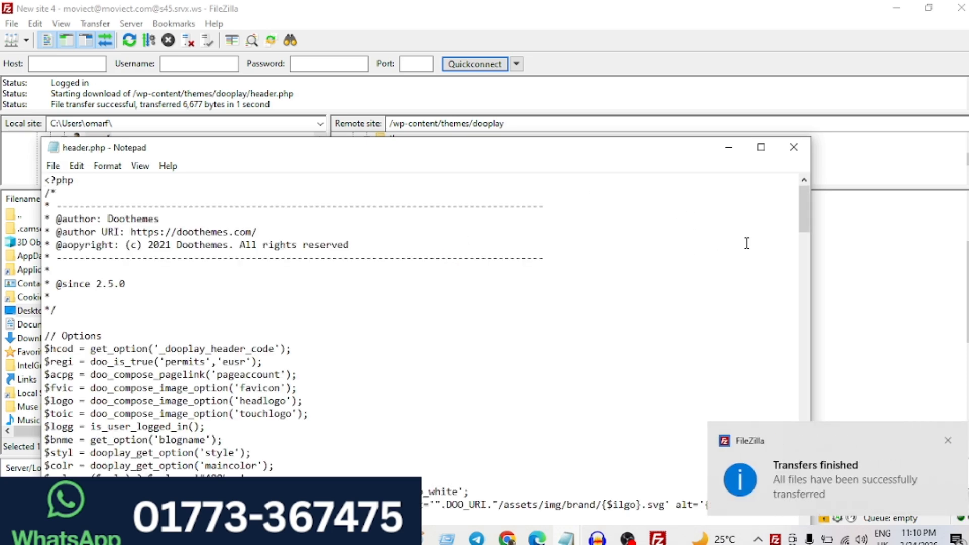
Examine the header.php code from the meta tags down to the closing head tag and the body tag
{"action": "left_click_drag", "start_coordinate": [803, 201], "coordinate": [803, 226]}
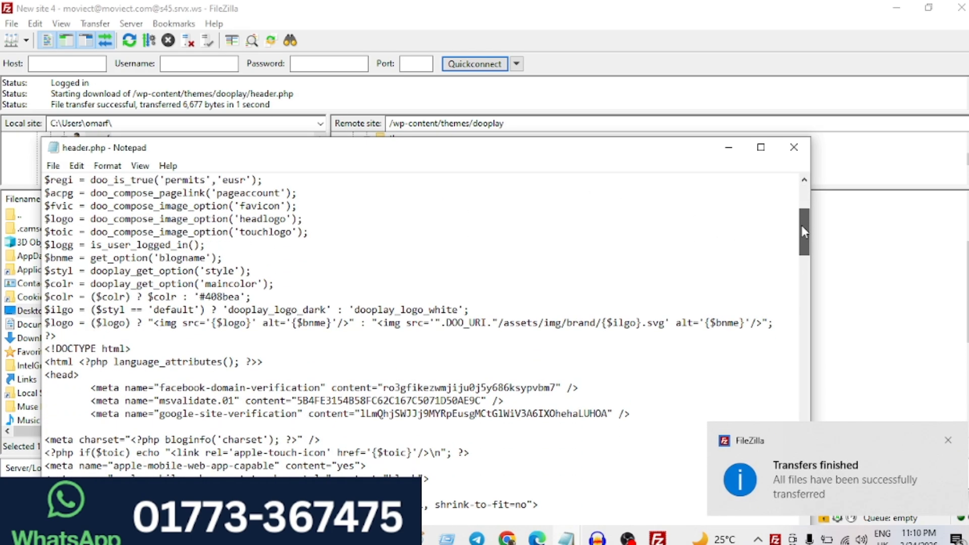
{"action": "scroll", "coordinate": [242, 298], "scroll_direction": "down", "scroll_amount": 4}
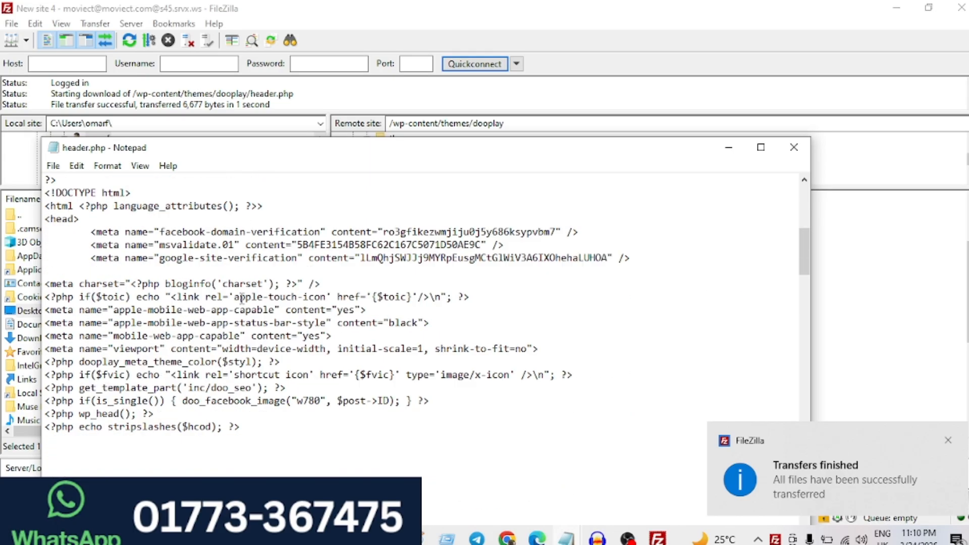
{"action": "scroll", "coordinate": [243, 298], "scroll_direction": "up", "scroll_amount": 1}
{"action": "scroll", "coordinate": [242, 298], "scroll_direction": "down", "scroll_amount": 6}
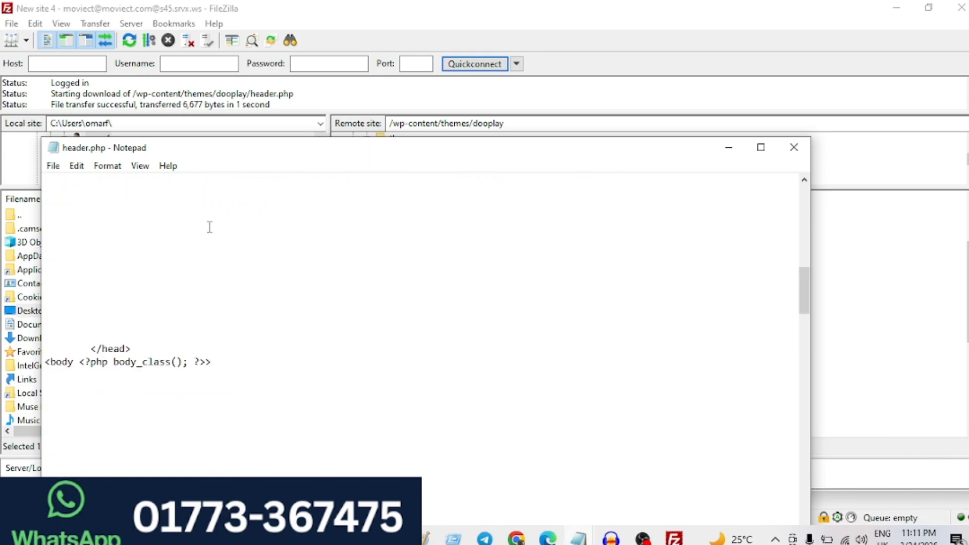
{"action": "scroll", "coordinate": [120, 243], "scroll_direction": "down", "scroll_amount": 4}
{"action": "scroll", "coordinate": [119, 245], "scroll_direction": "up", "scroll_amount": 4}
{"action": "scroll", "coordinate": [121, 250], "scroll_direction": "down", "scroll_amount": 3}
{"action": "scroll", "coordinate": [296, 235], "scroll_direction": "up", "scroll_amount": 2}
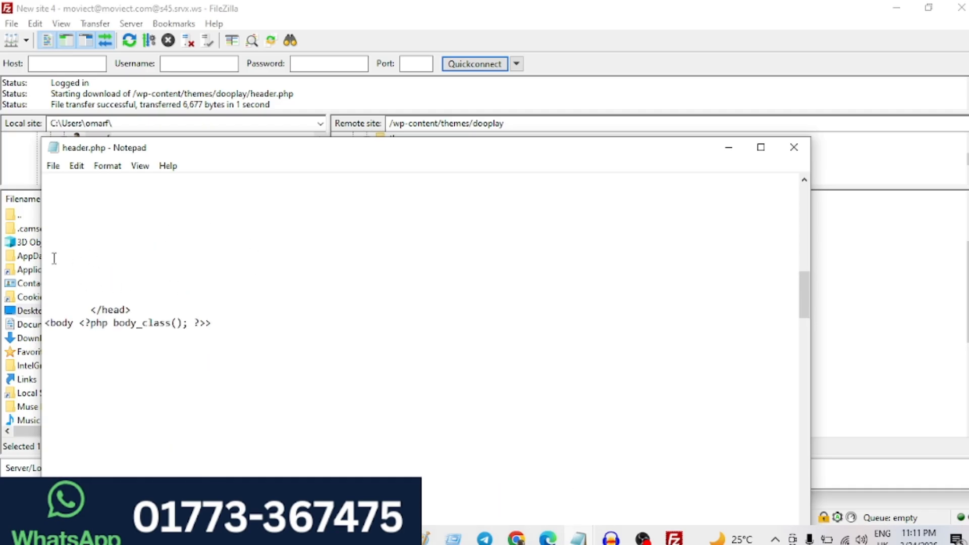
{"action": "scroll", "coordinate": [88, 265], "scroll_direction": "up", "scroll_amount": 2}
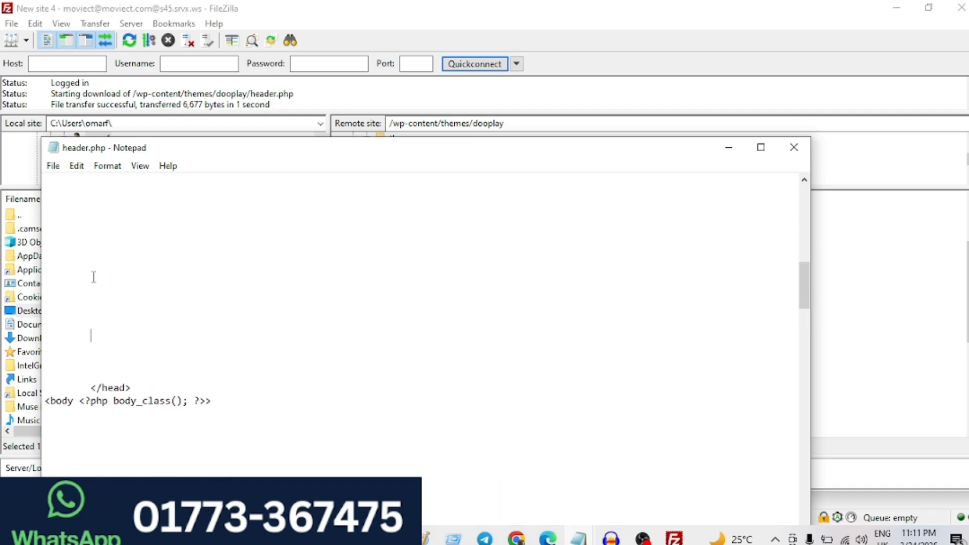
Close the header.php file in Notepad without saving changes
{"action": "right_click", "coordinate": [67, 328]}
{"action": "left_click", "coordinate": [155, 348]}
{"action": "scroll", "coordinate": [236, 270], "scroll_direction": "down", "scroll_amount": 1}
{"action": "left_click", "coordinate": [53, 166]}
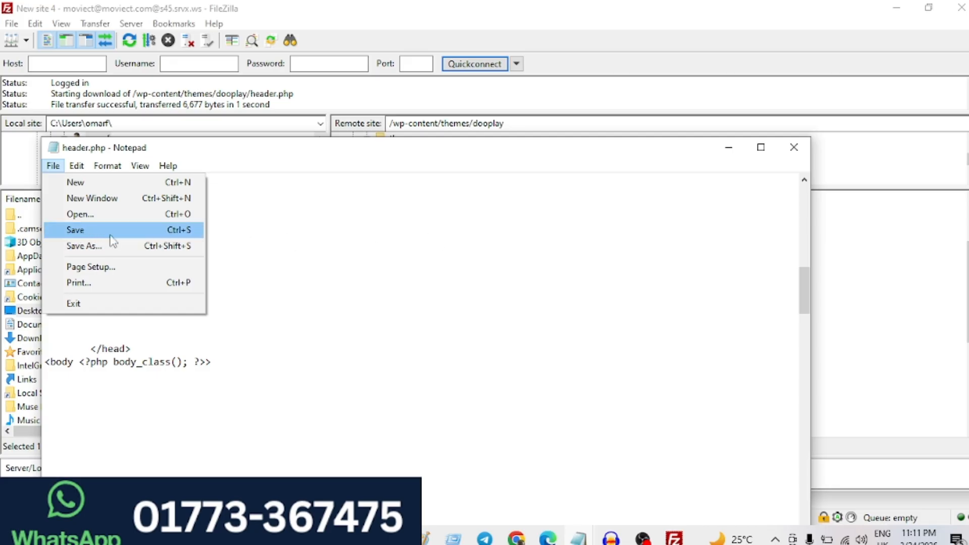
{"action": "left_click", "coordinate": [803, 154]}
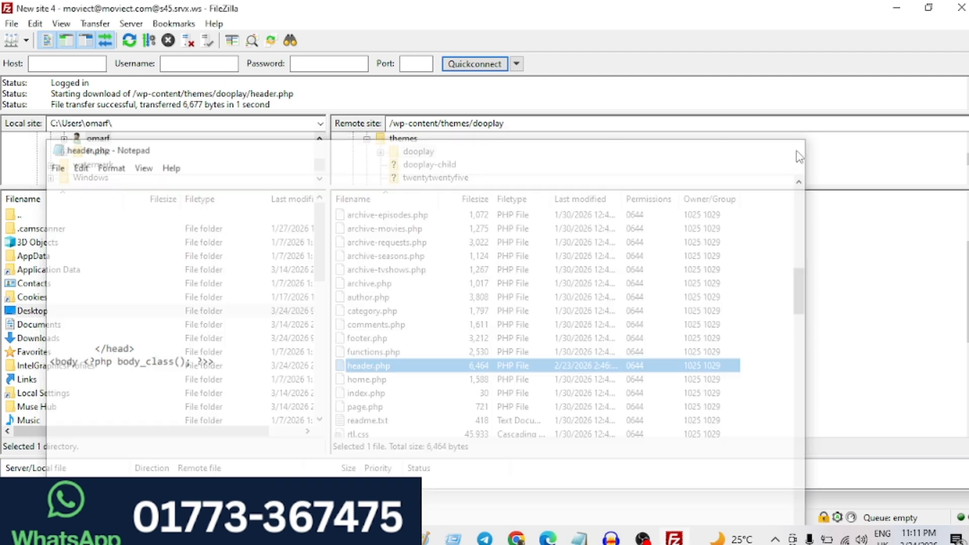
{"action": "right_click", "coordinate": [403, 367]}
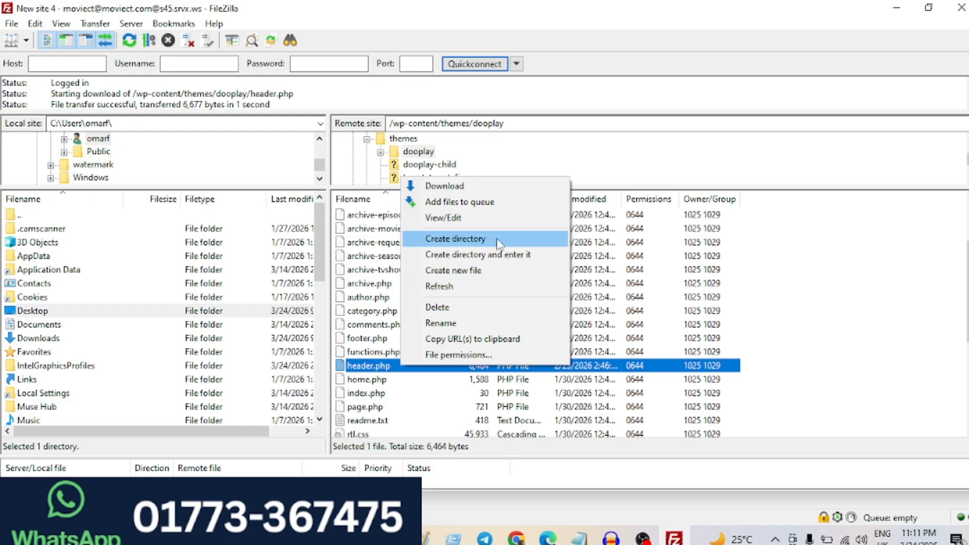
{"action": "left_click", "coordinate": [802, 285]}
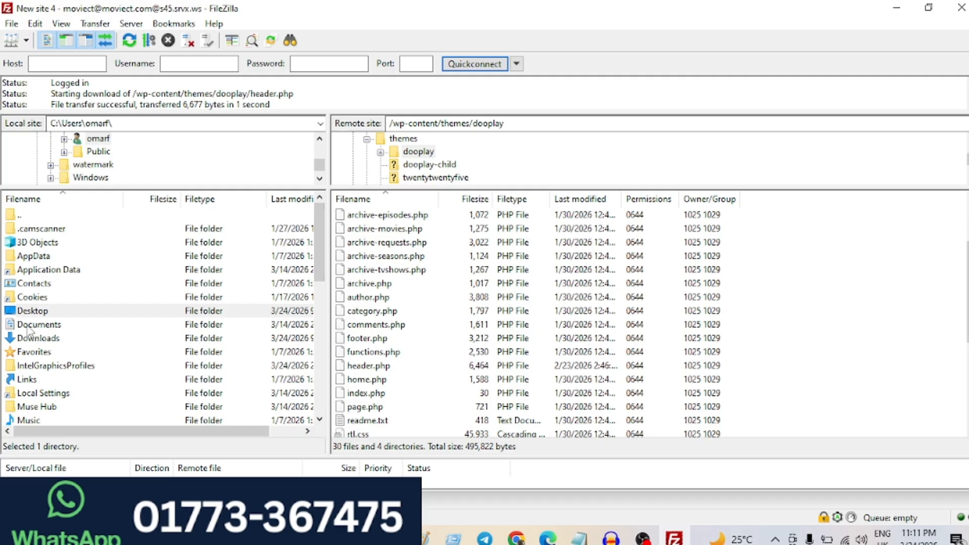
Open the Desktop folder on the local site and select the file "filte bot formate.txt"
{"action": "mouse_move", "coordinate": [31, 326]}
{"action": "left_mouse_down"}
{"action": "mouse_move", "coordinate": [318, 324]}
{"action": "mouse_move", "coordinate": [23, 327]}
{"action": "left_mouse_up"}
{"action": "left_click", "coordinate": [37, 311]}
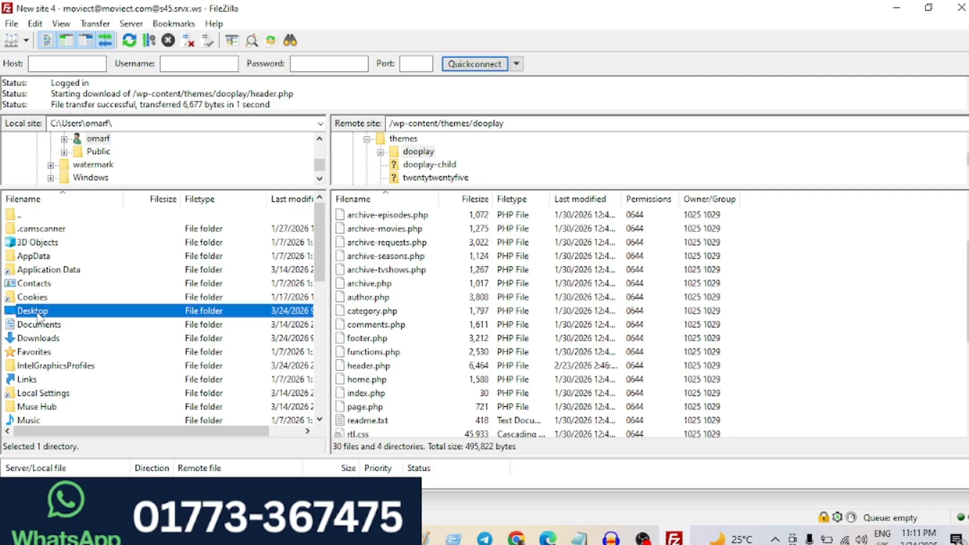
{"action": "double_click", "coordinate": [81, 312]}
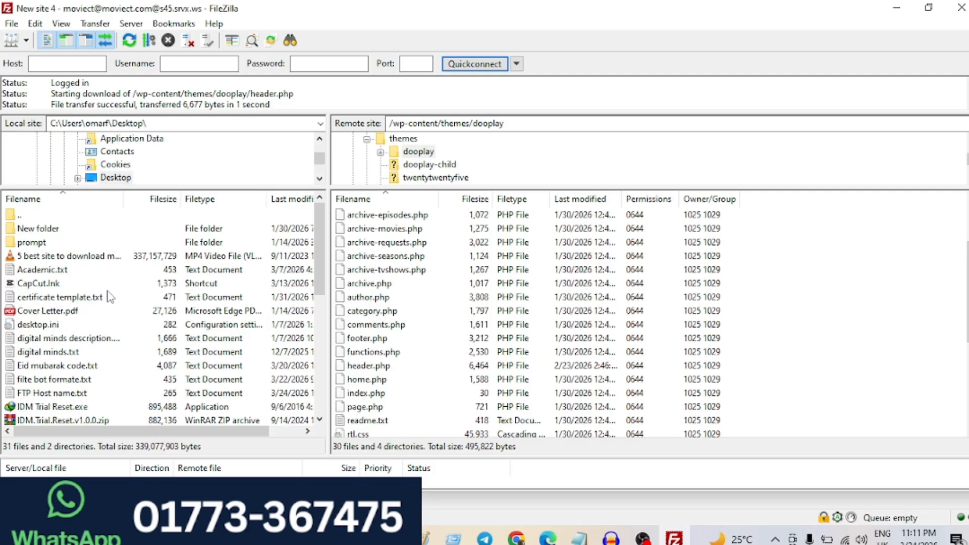
{"action": "scroll", "coordinate": [48, 337], "scroll_direction": "down", "scroll_amount": 1}
{"action": "left_click_drag", "start_coordinate": [47, 342], "coordinate": [78, 342]}
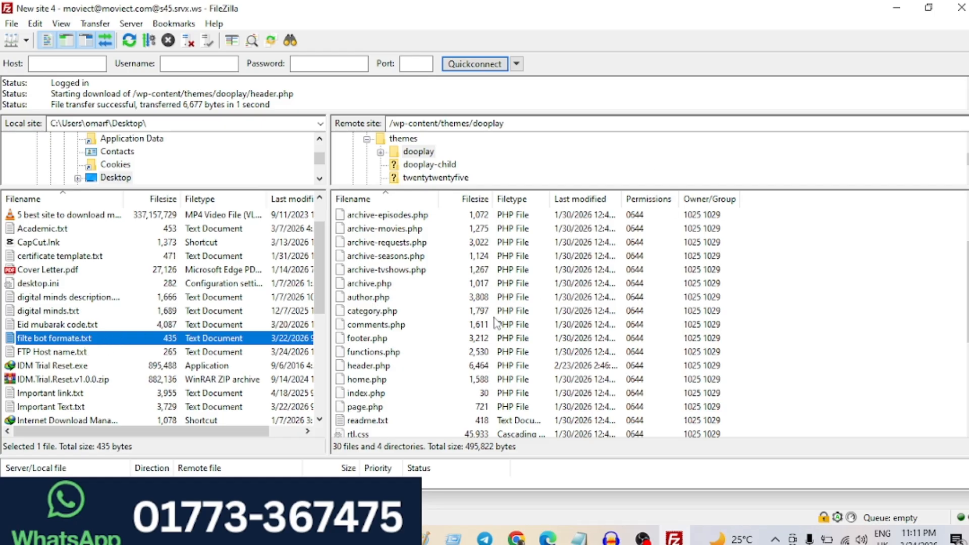
Look through the remote dooplay theme files and enlarge the message log to show the connection history
{"action": "scroll", "coordinate": [497, 323], "scroll_direction": "down", "scroll_amount": 1}
{"action": "scroll", "coordinate": [448, 364], "scroll_direction": "down", "scroll_amount": 4}
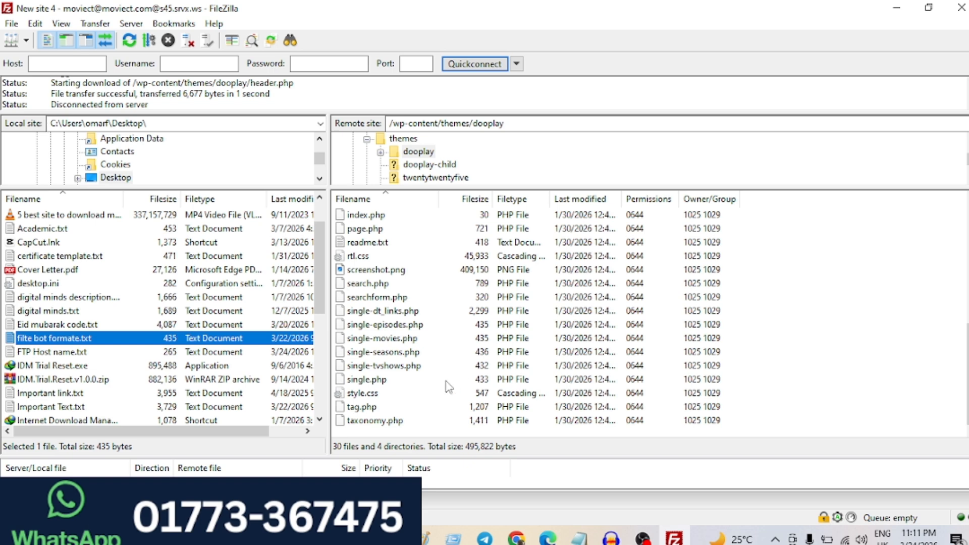
{"action": "scroll", "coordinate": [446, 385], "scroll_direction": "up", "scroll_amount": 6}
{"action": "scroll", "coordinate": [449, 387], "scroll_direction": "up", "scroll_amount": 1}
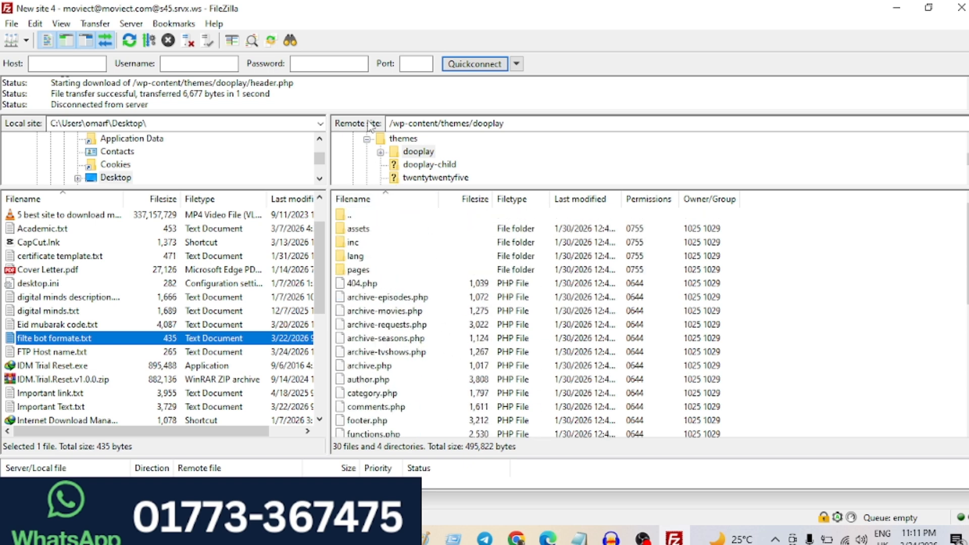
{"action": "left_click_drag", "start_coordinate": [373, 113], "coordinate": [373, 231]}
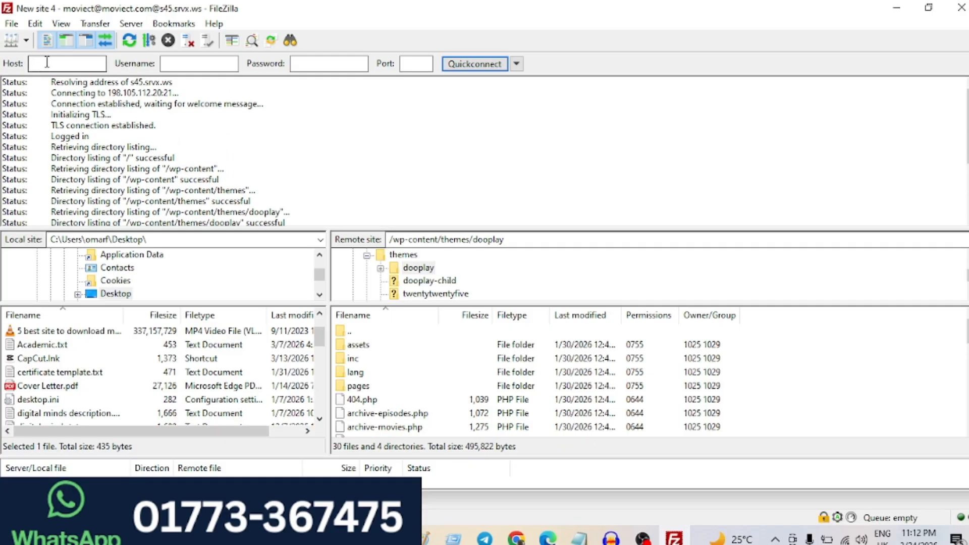
{"action": "left_click", "coordinate": [190, 64]}
{"action": "left_click", "coordinate": [57, 64]}
{"action": "key", "text": "Tab"}
{"action": "key", "text": "Tab"}
{"action": "key", "text": "Tab"}
Review the saved connection settings of New site 4 in the Site Manager and close it without reconnecting
{"action": "left_click", "coordinate": [13, 26]}
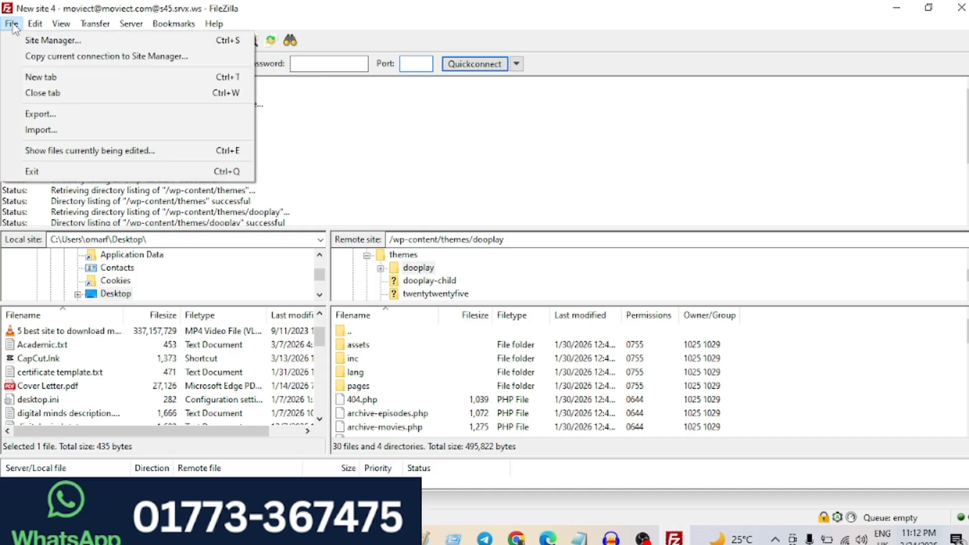
{"action": "left_click", "coordinate": [28, 41]}
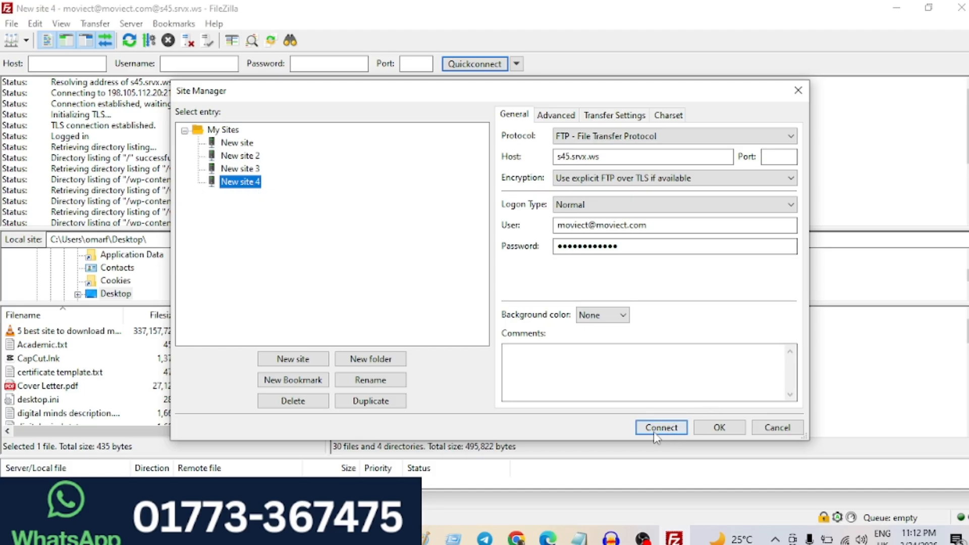
{"action": "left_click", "coordinate": [775, 427]}
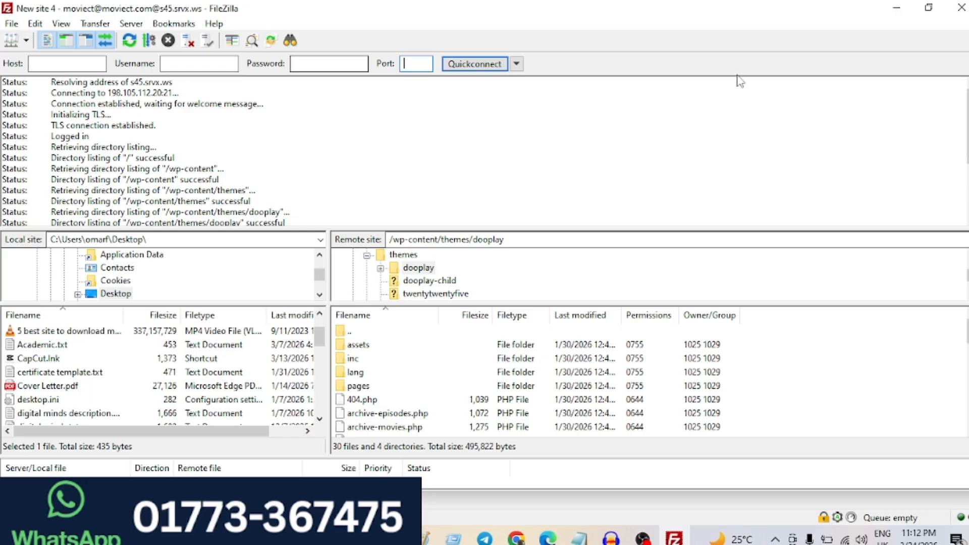
{"action": "left_click", "coordinate": [11, 24]}
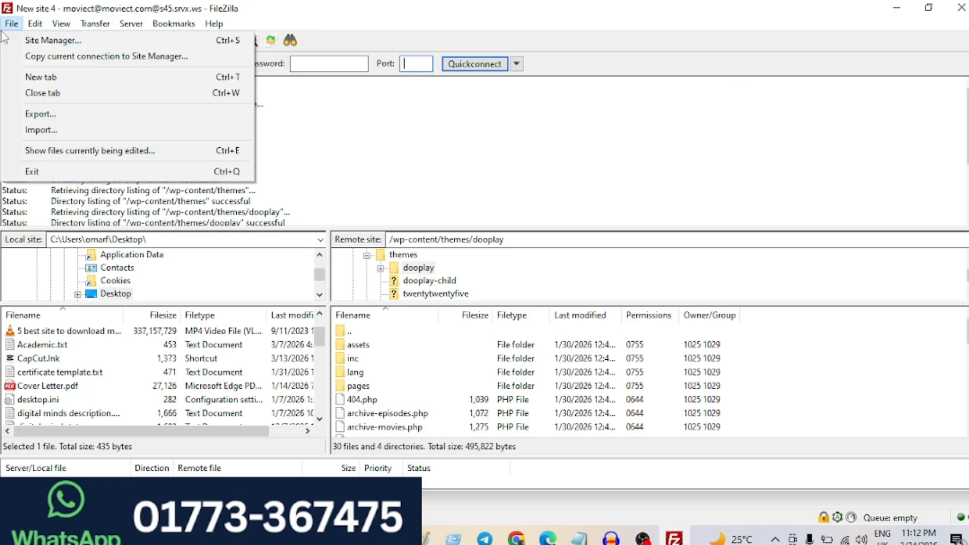
{"action": "left_click", "coordinate": [405, 148]}
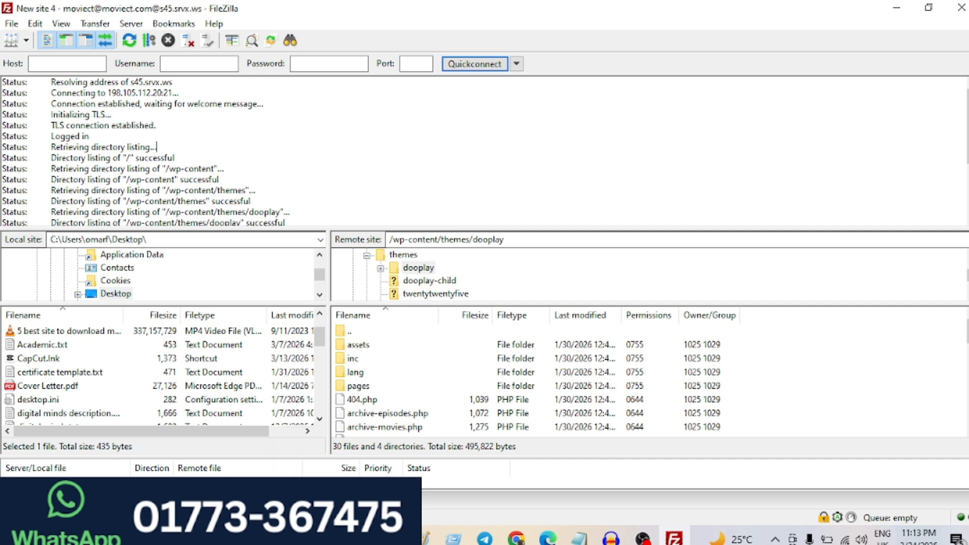
{"action": "mouse_move", "coordinate": [358, 538]}
{"action": "mouse_move", "coordinate": [674, 537]}
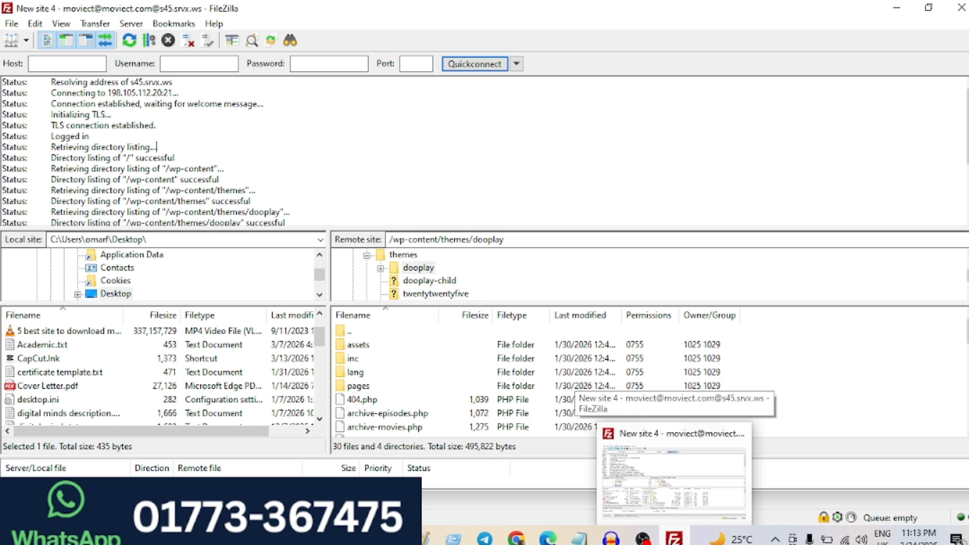